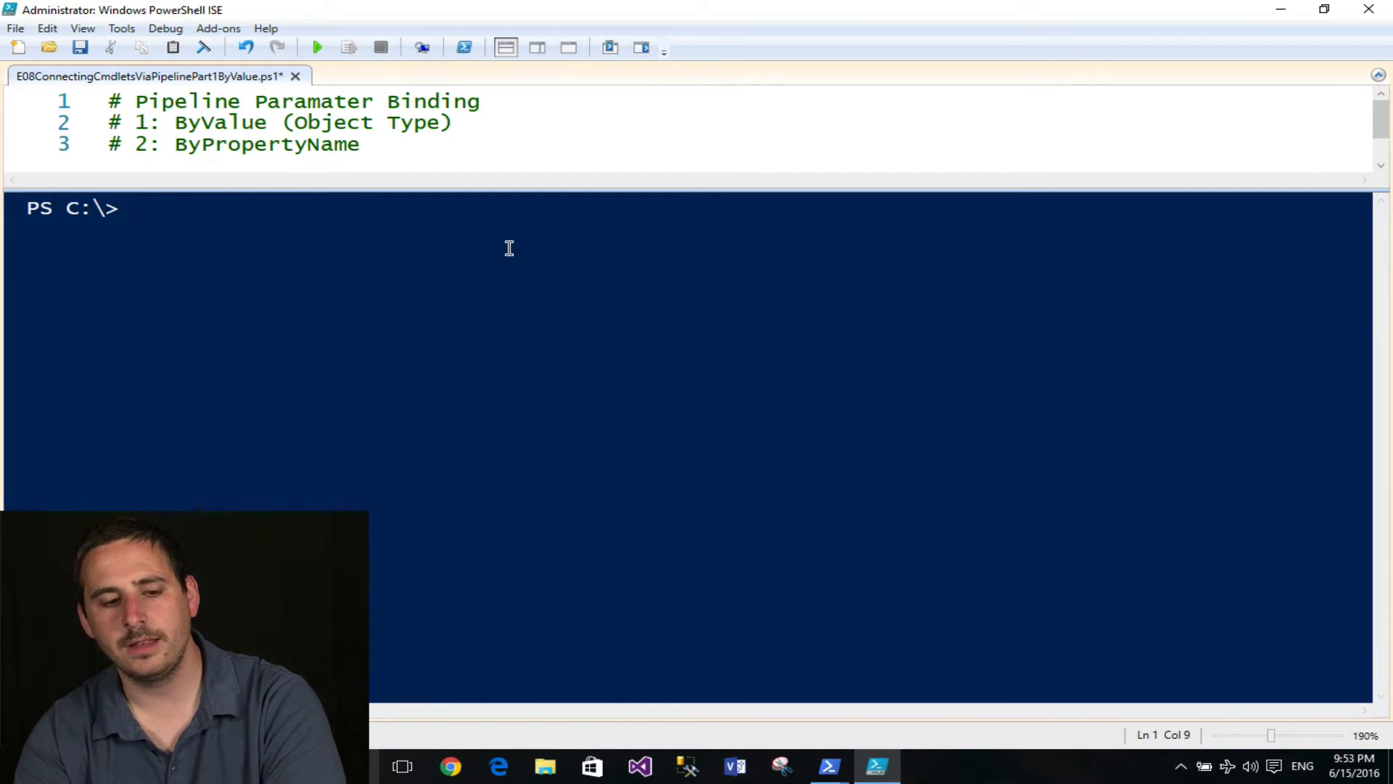
pyautogui.write('Get-ser')
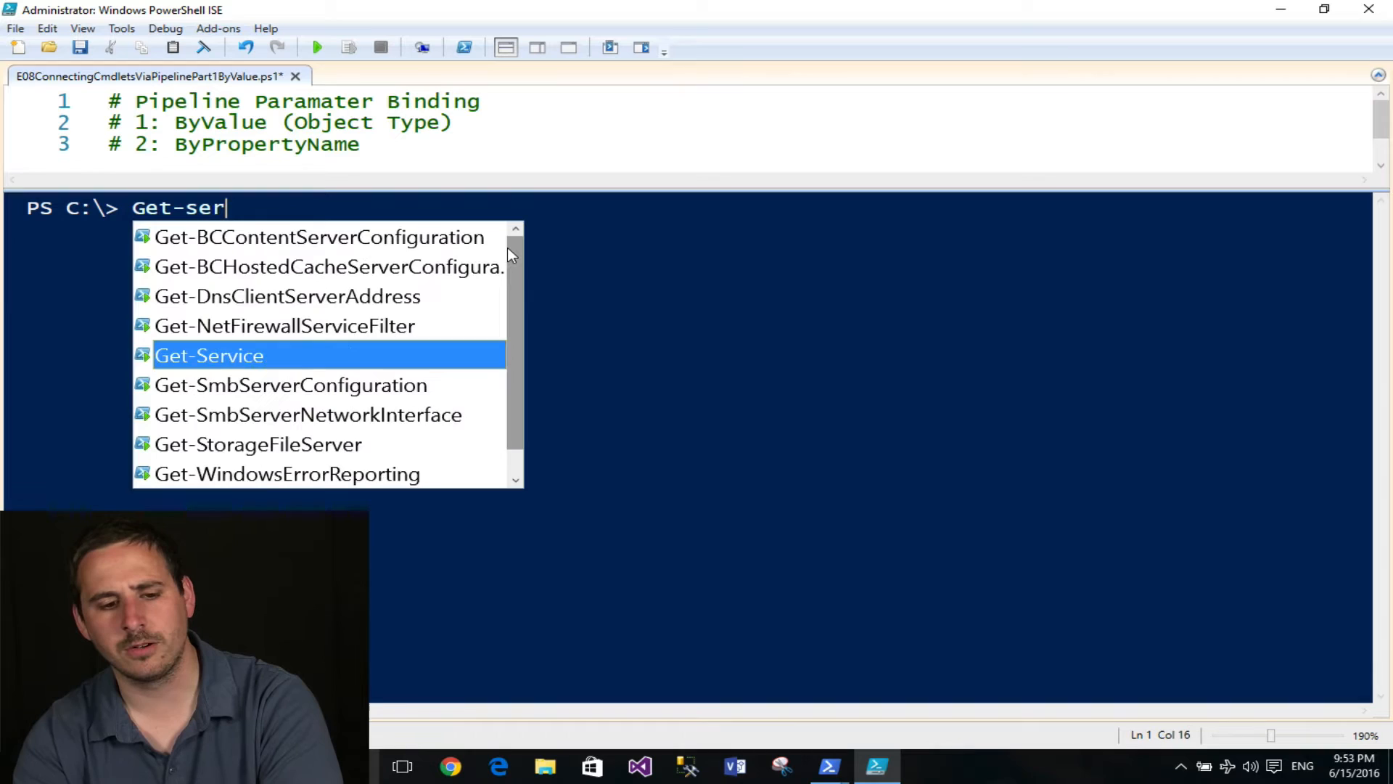
# - Compose Get-Service bits | Start-Service at the ISE console prompt, completing both names with Tab
pyautogui.press('Tab')
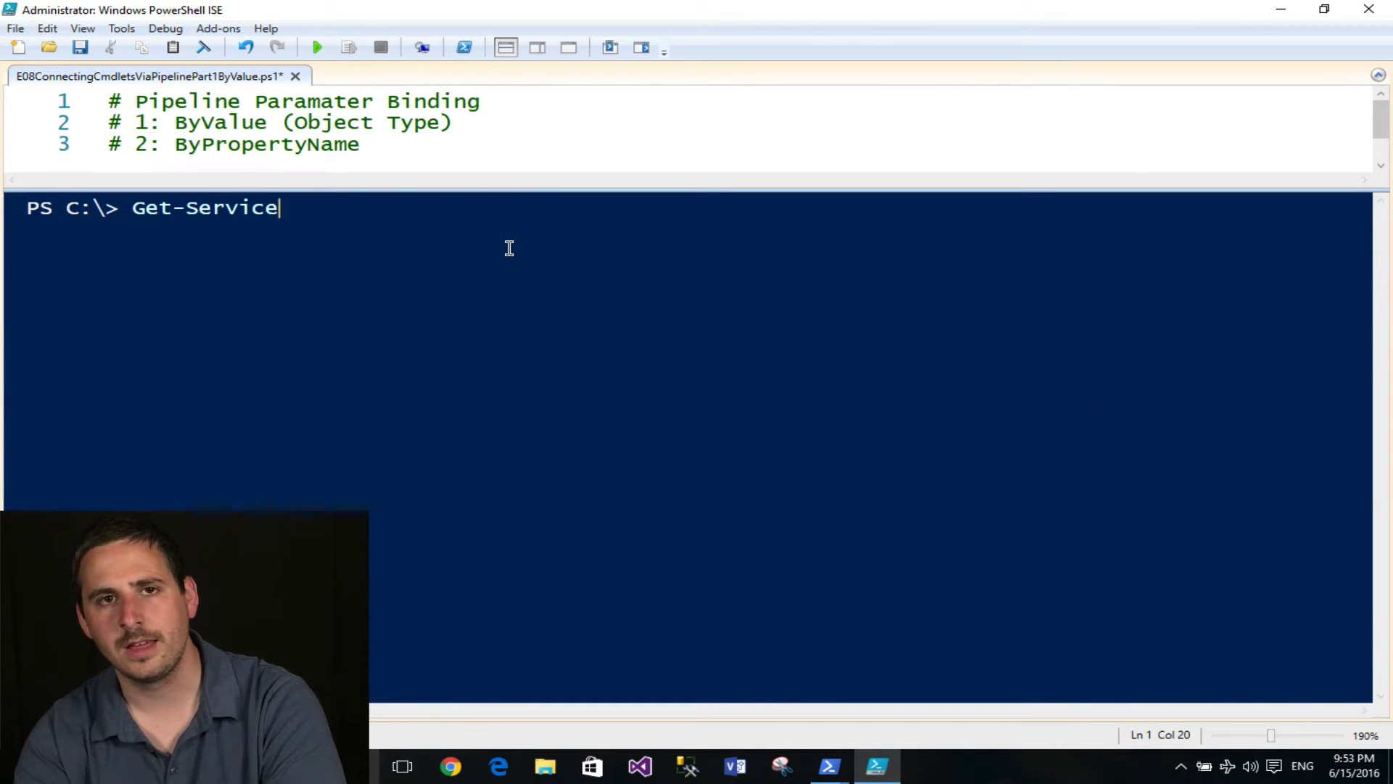
pyautogui.write(' b')
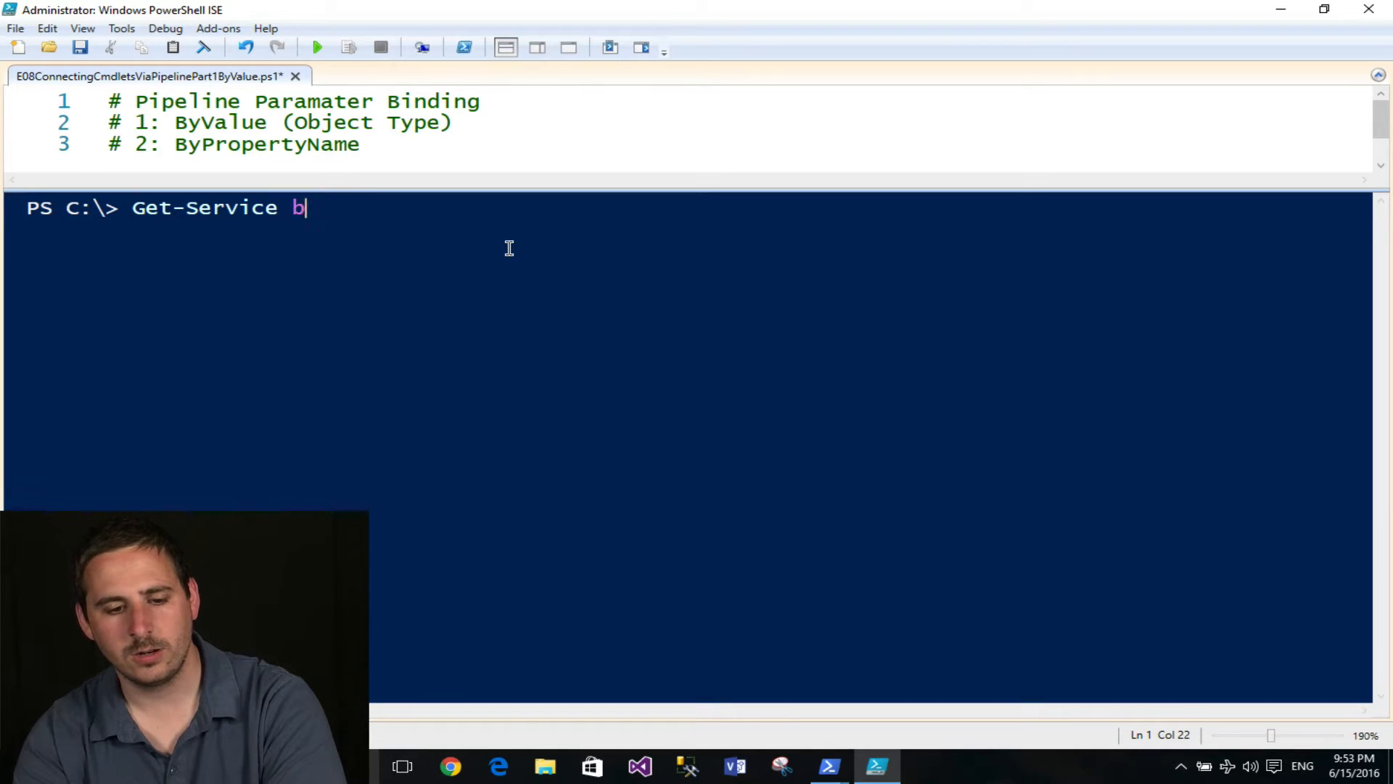
pyautogui.write('it')
pyautogui.write(' | ')
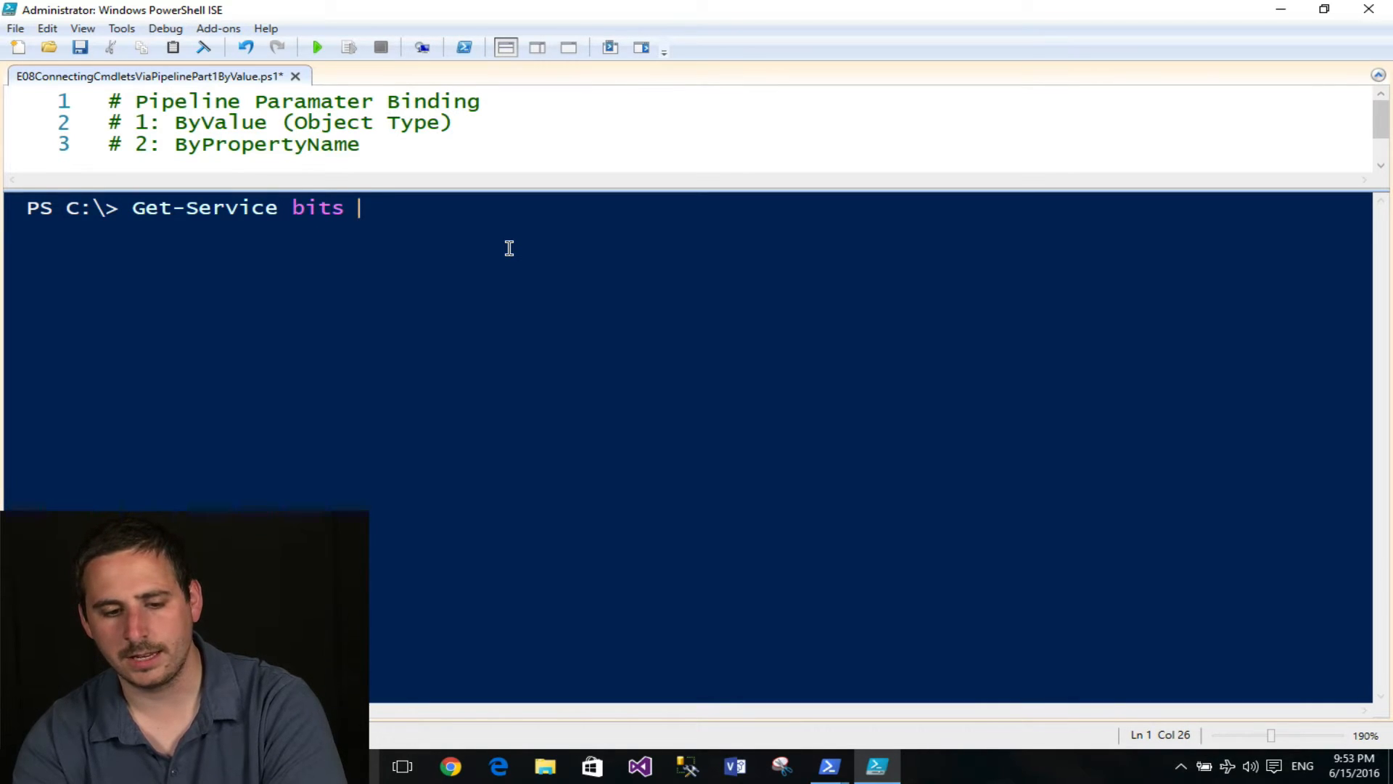
pyautogui.write('start-se')
pyautogui.press('Tab')
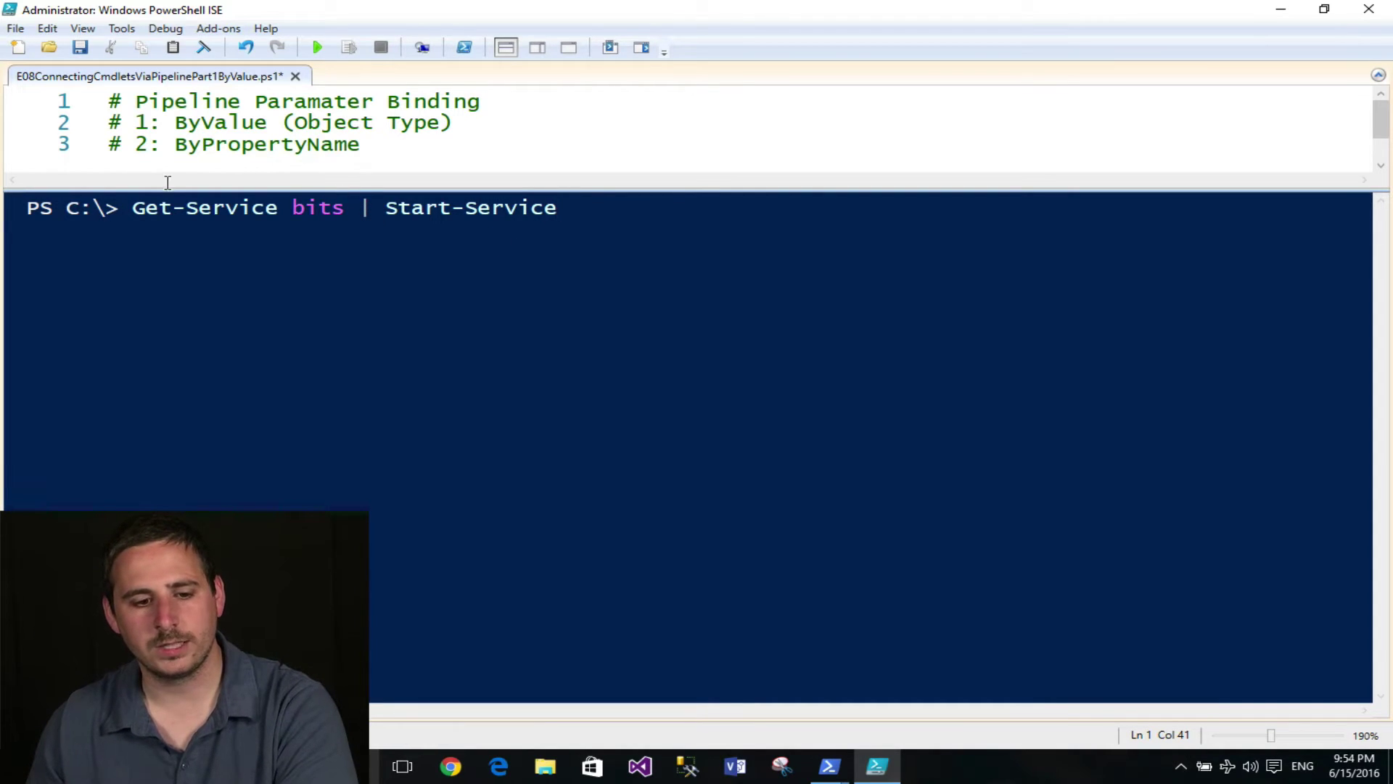
pyautogui.moveTo(129, 208); pyautogui.dragTo(346, 209)
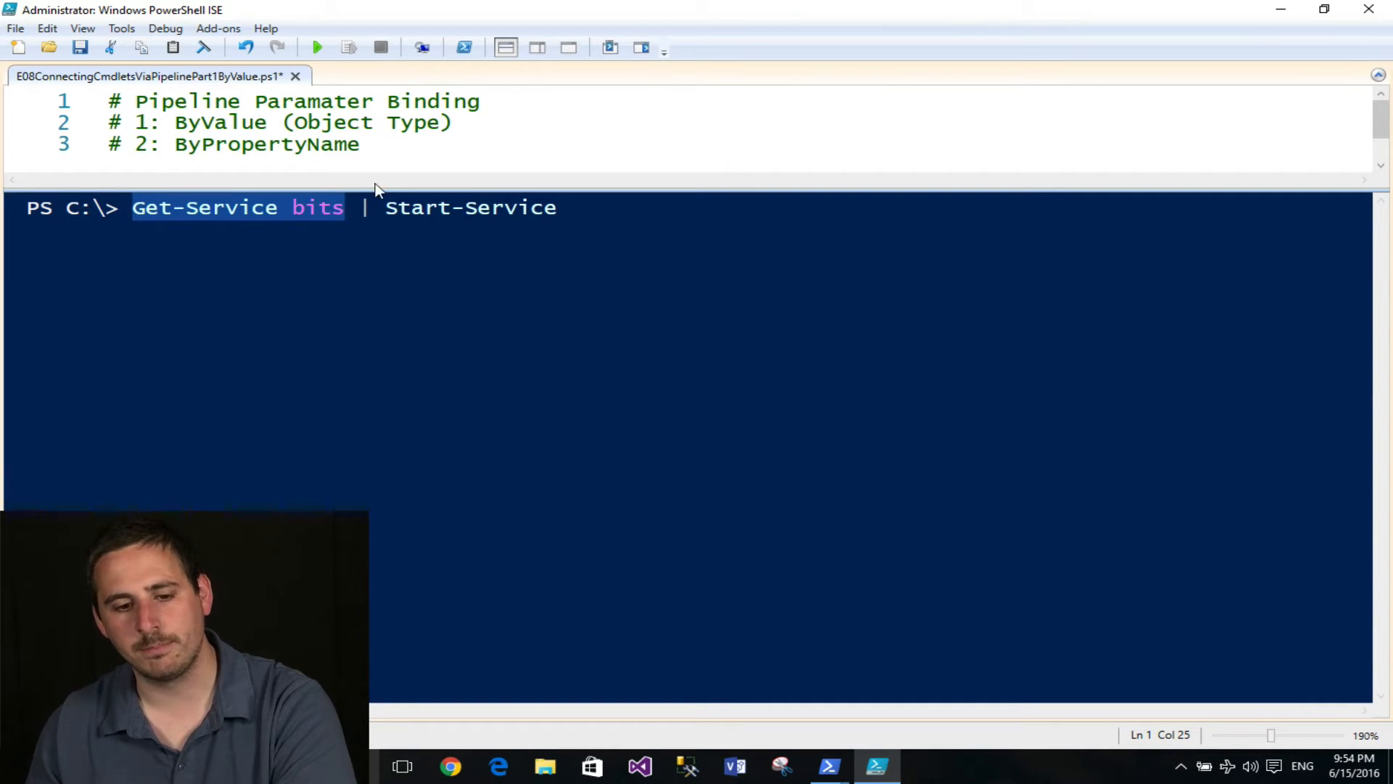
pyautogui.moveTo(387, 208); pyautogui.dragTo(569, 208)
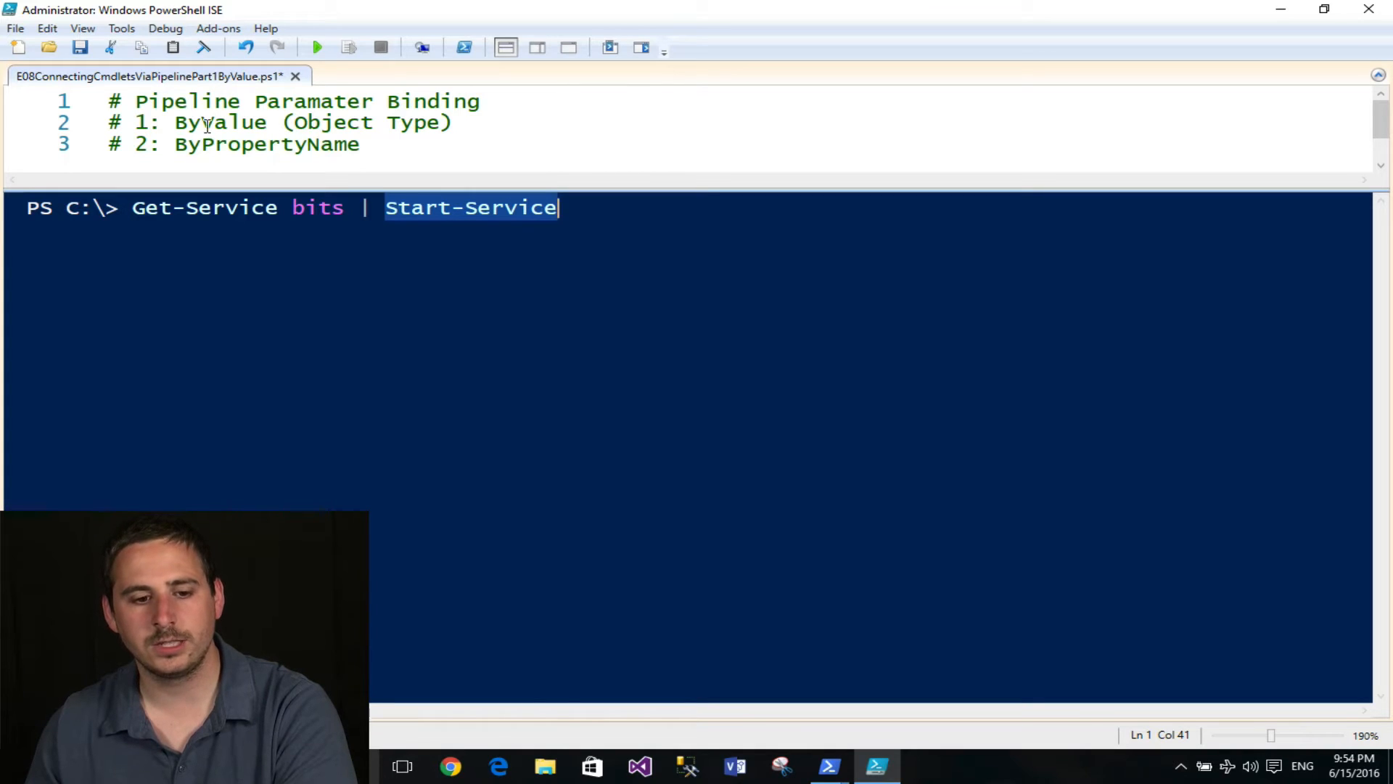
pyautogui.moveTo(174, 123); pyautogui.dragTo(270, 123)
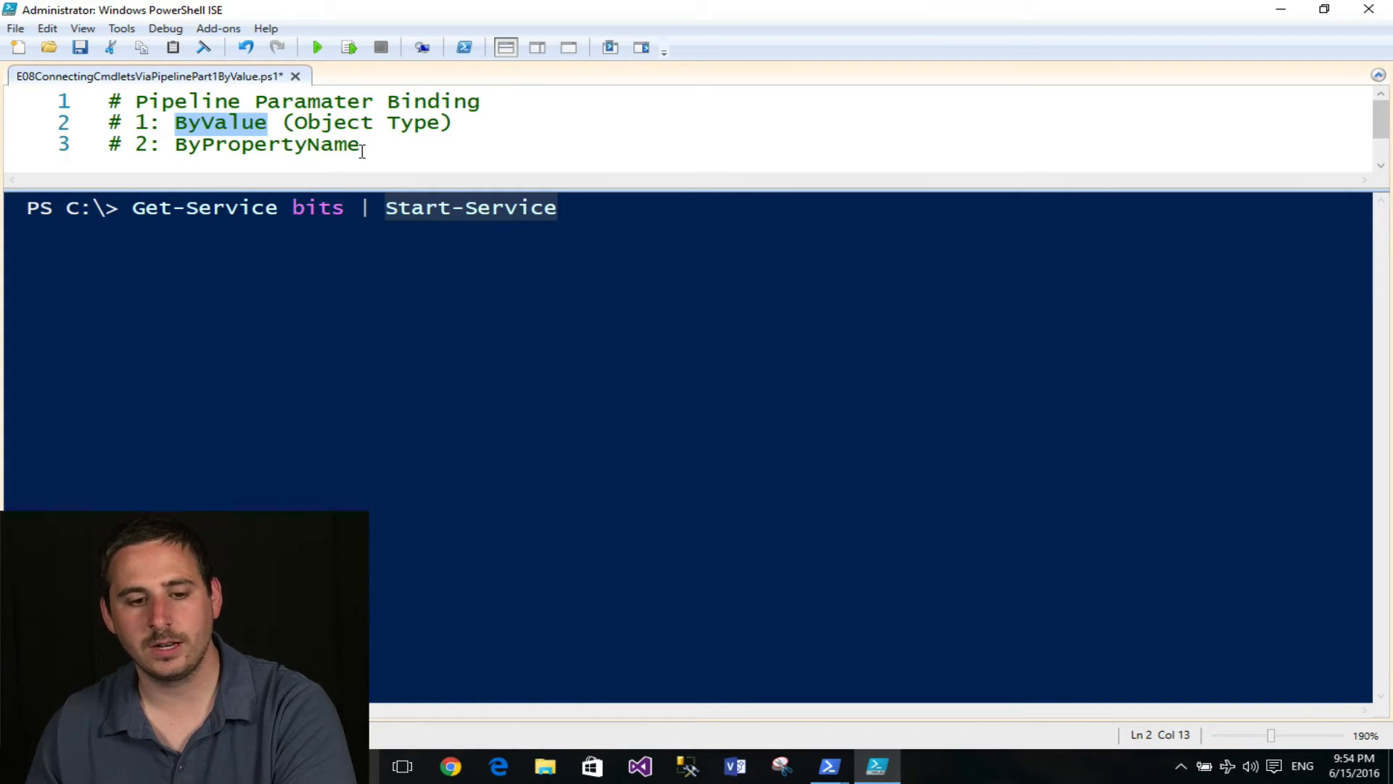
pyautogui.moveTo(362, 145); pyautogui.dragTo(174, 144)
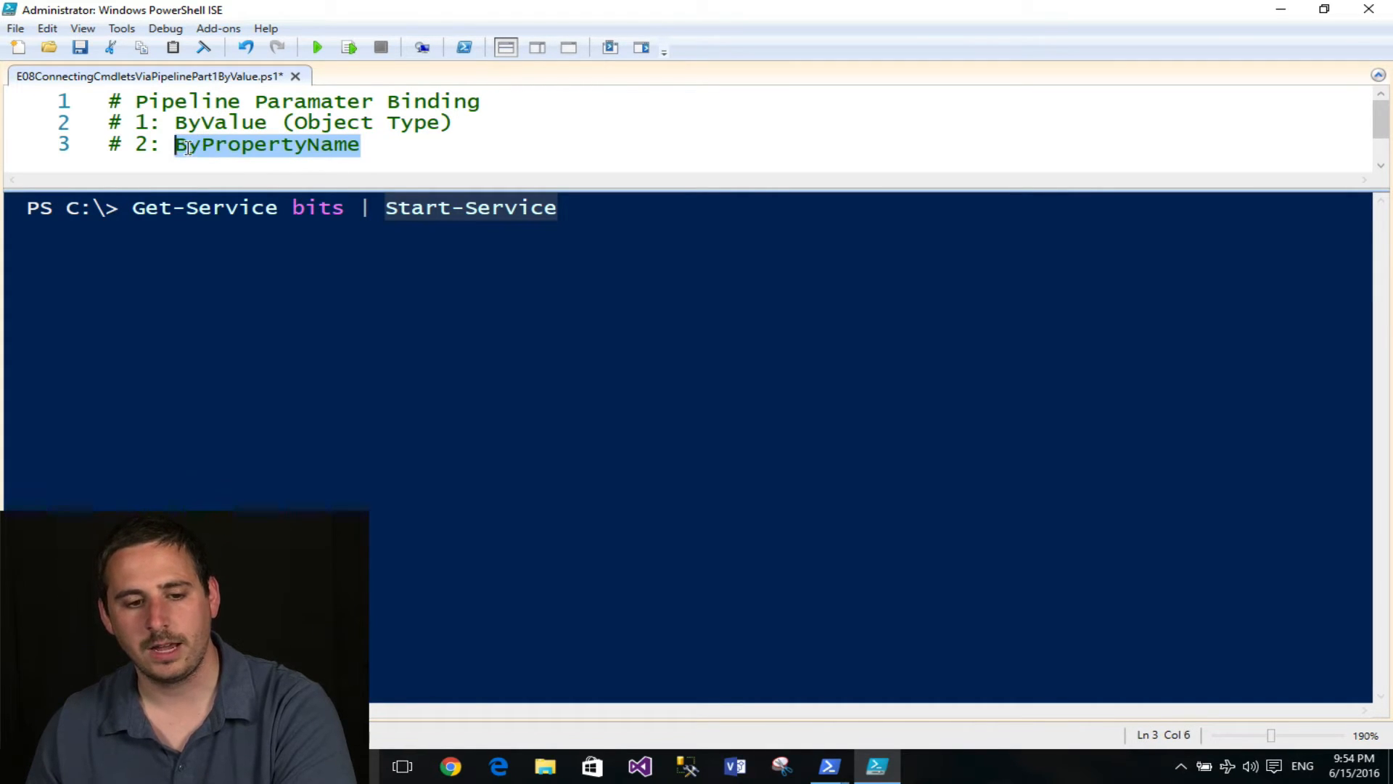
pyautogui.click(368, 145)
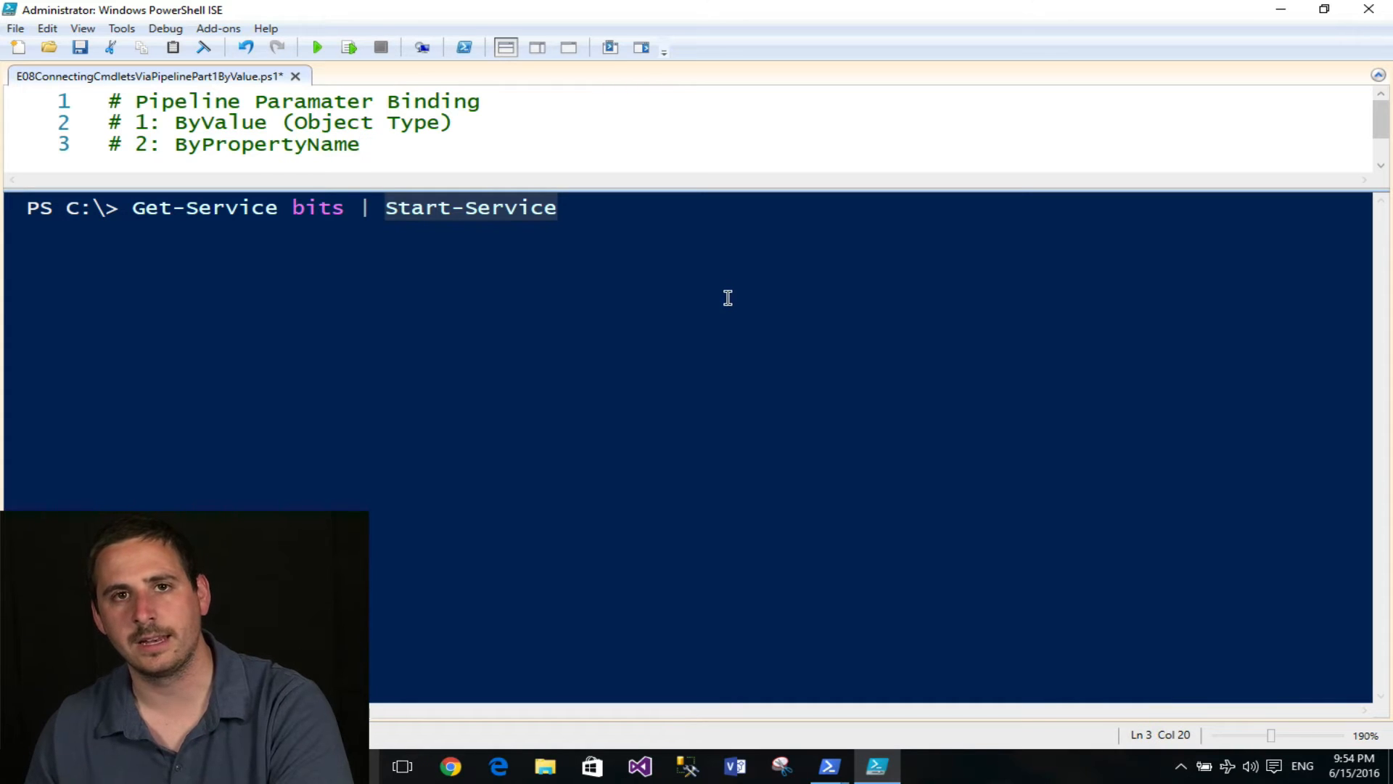
# - Bring two PowerShell consoles up side by side and activate the left one
pyautogui.click(830, 766)
pyautogui.click(763, 694)
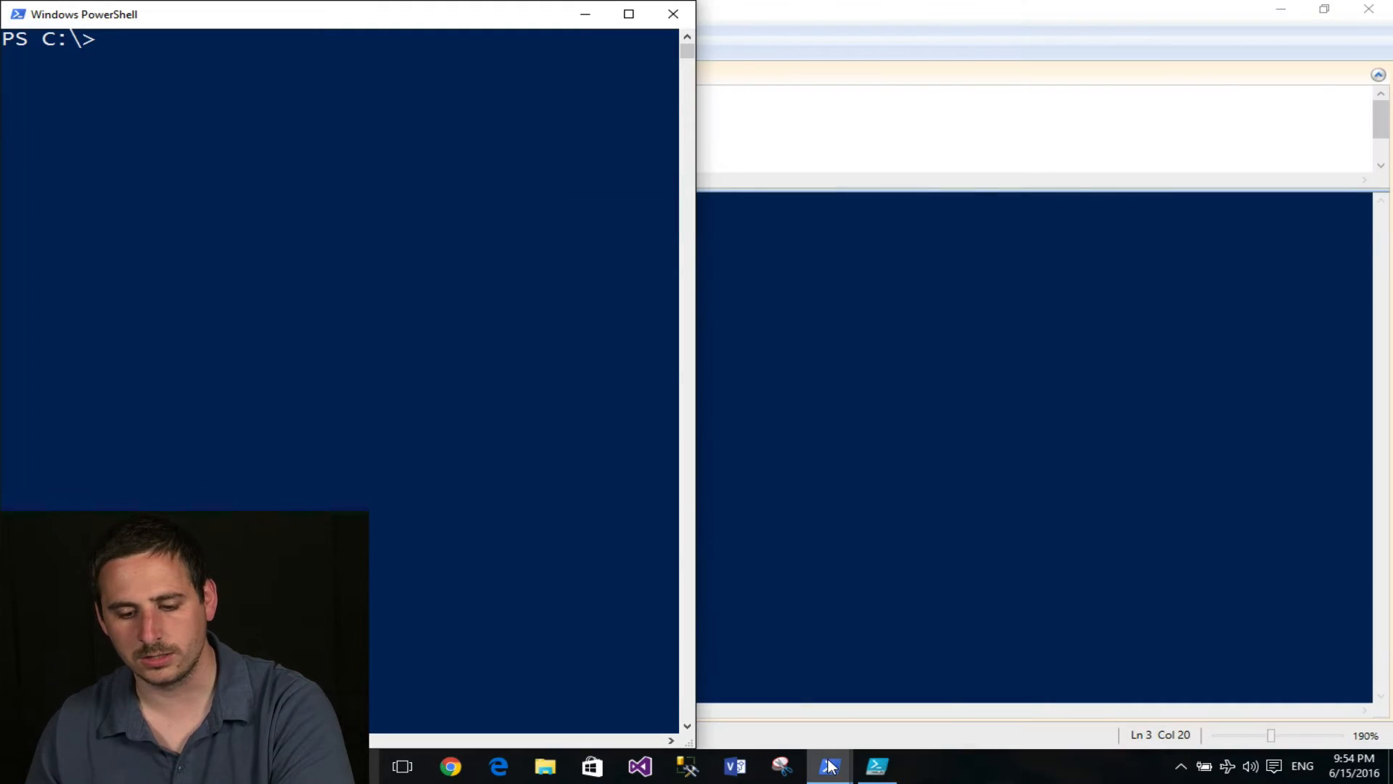
pyautogui.click(830, 767)
pyautogui.click(875, 705)
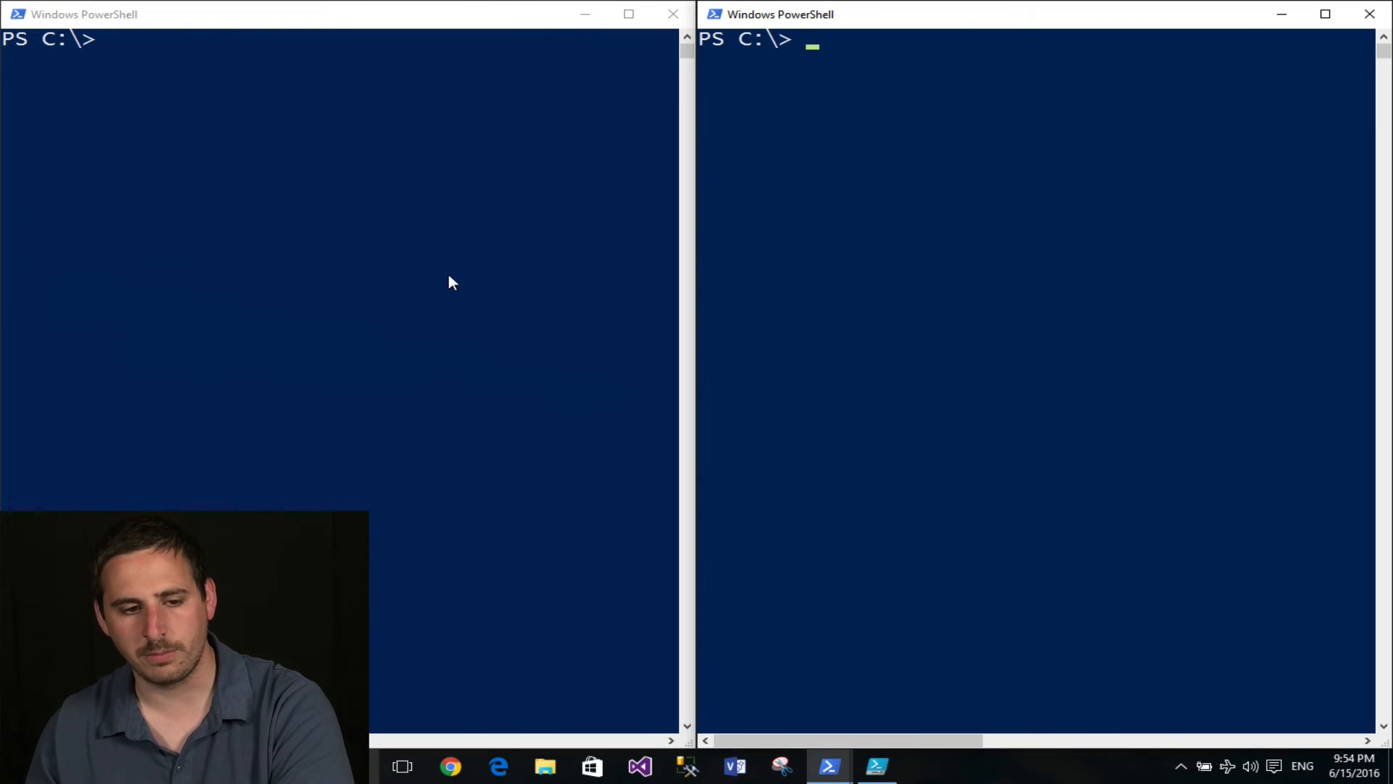
pyautogui.click(385, 191)
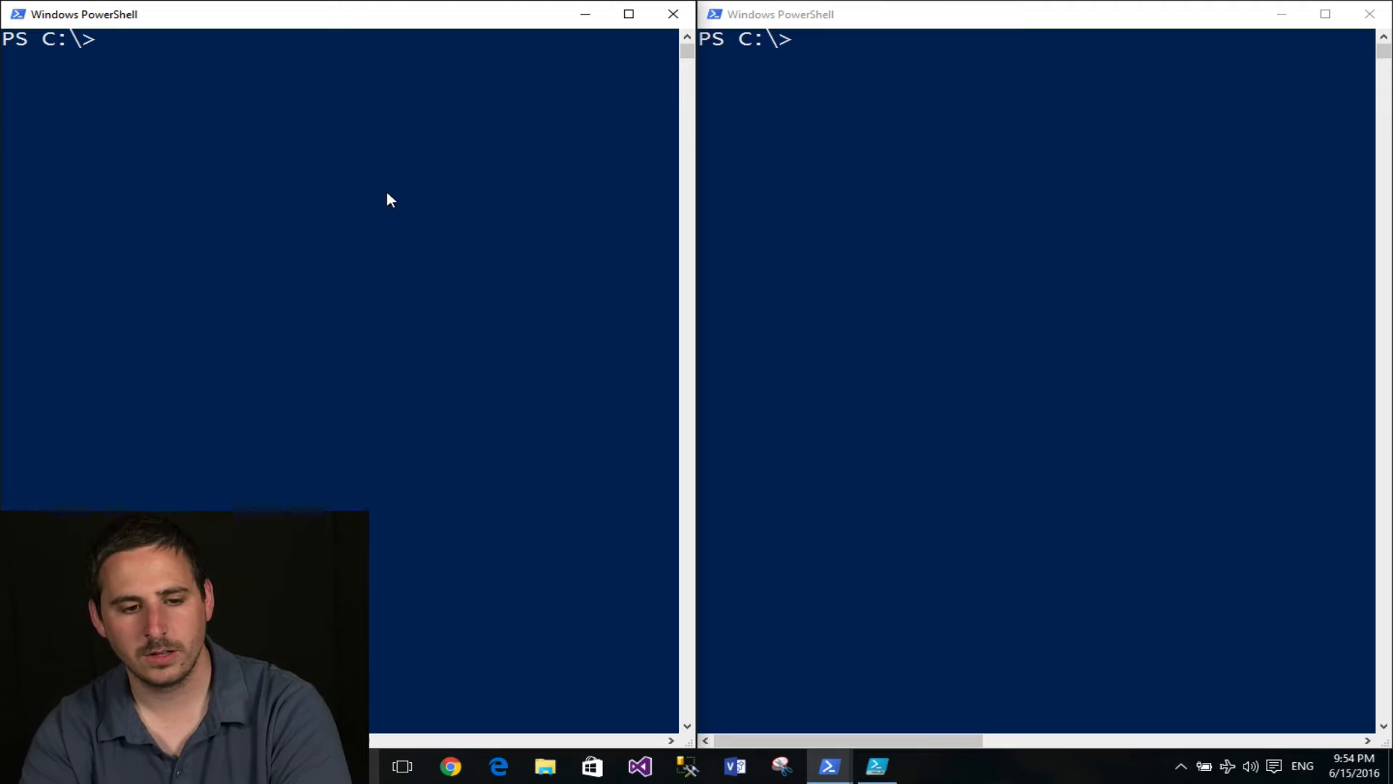
pyautogui.write('Get-ser')
# - Compose Get-Service | Get-Member at the left console prompt using Tab completion
pyautogui.press('Tab')
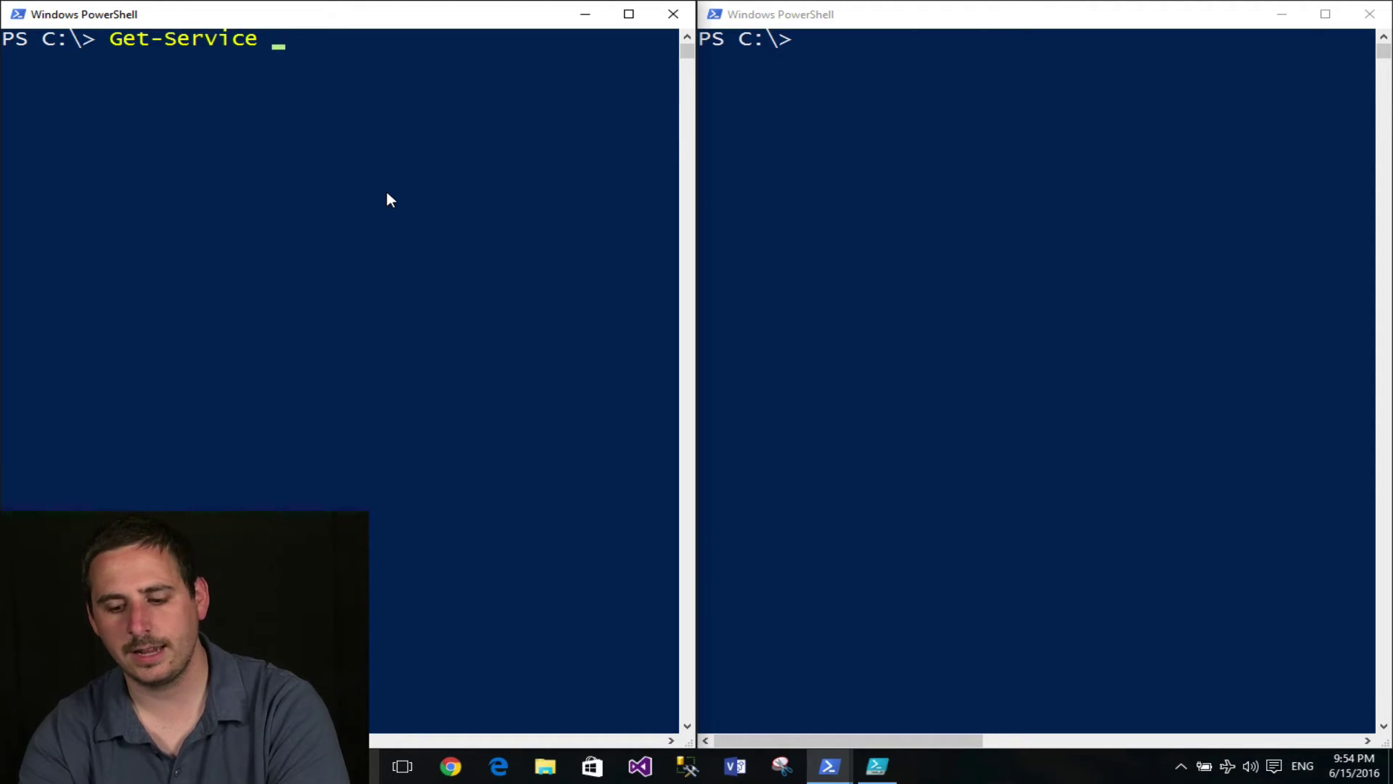
pyautogui.write('| get-mem')
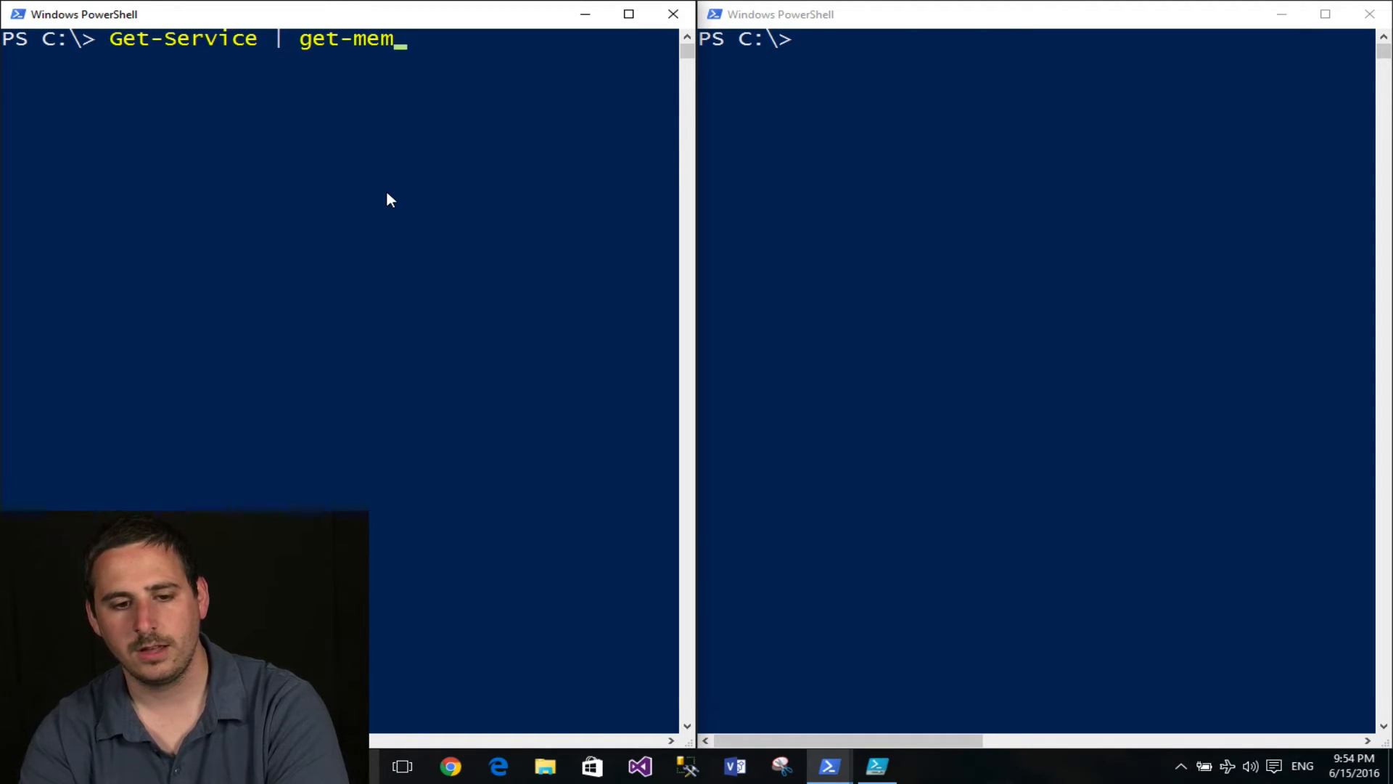
pyautogui.press('Tab')
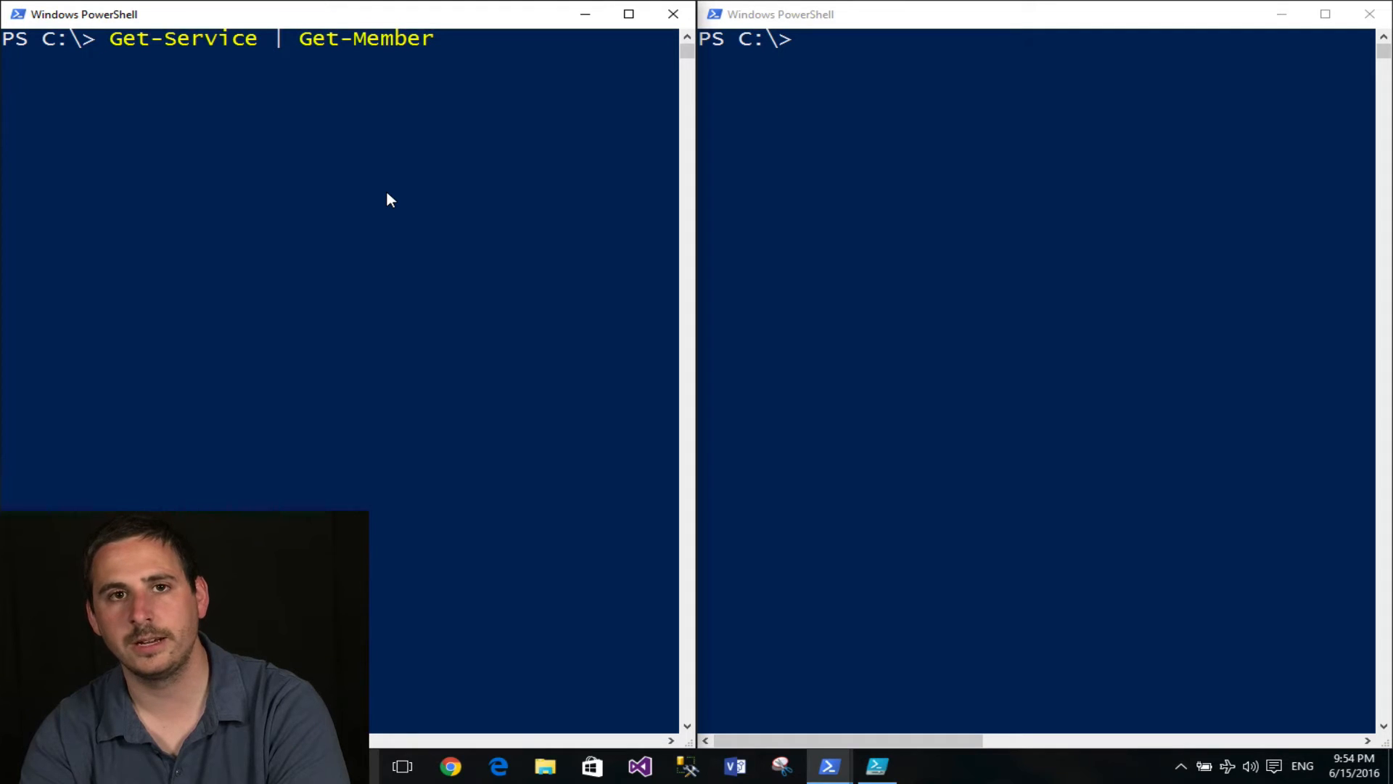
# - Run Get-Service | Get-Member and highlight TypeName System.ServiceProcess.ServiceController in the output
pyautogui.press('Return')
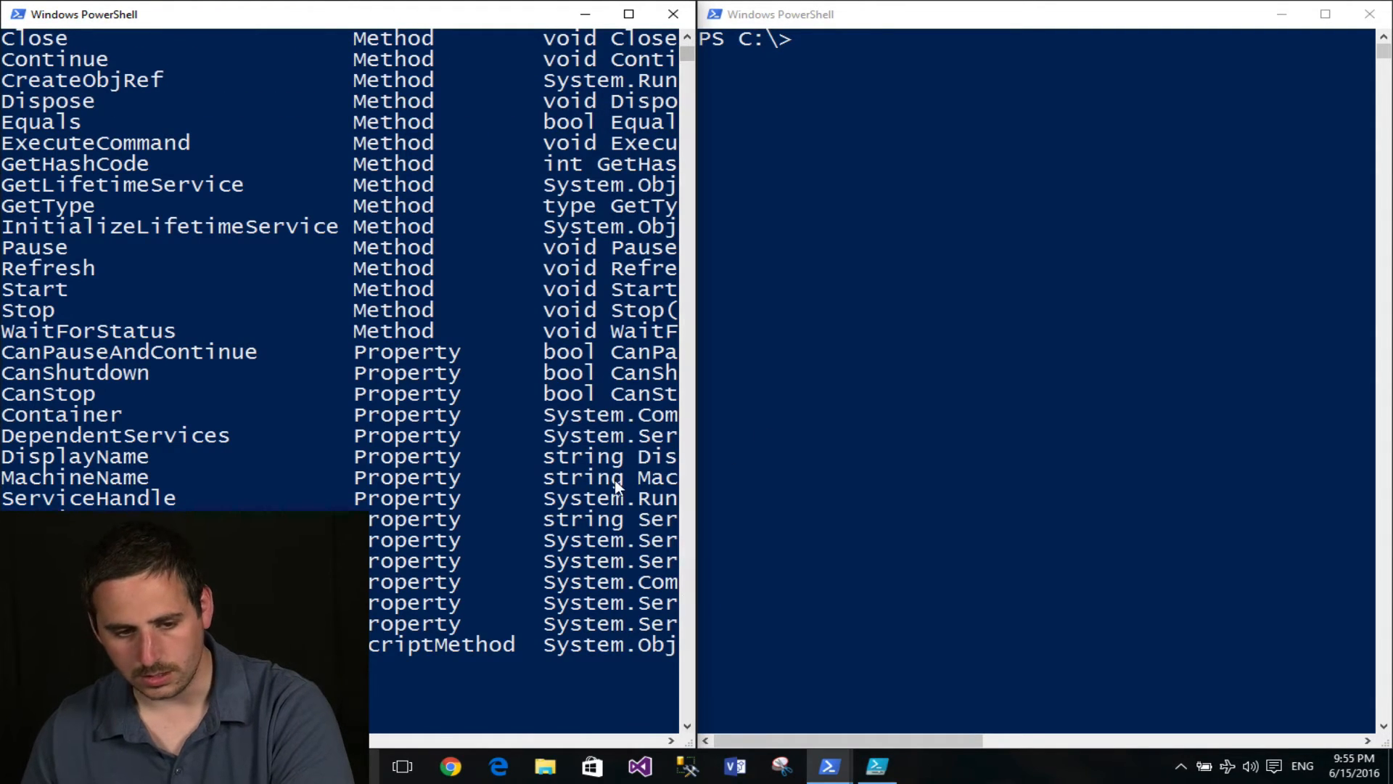
pyautogui.scroll(5, 605, 490)
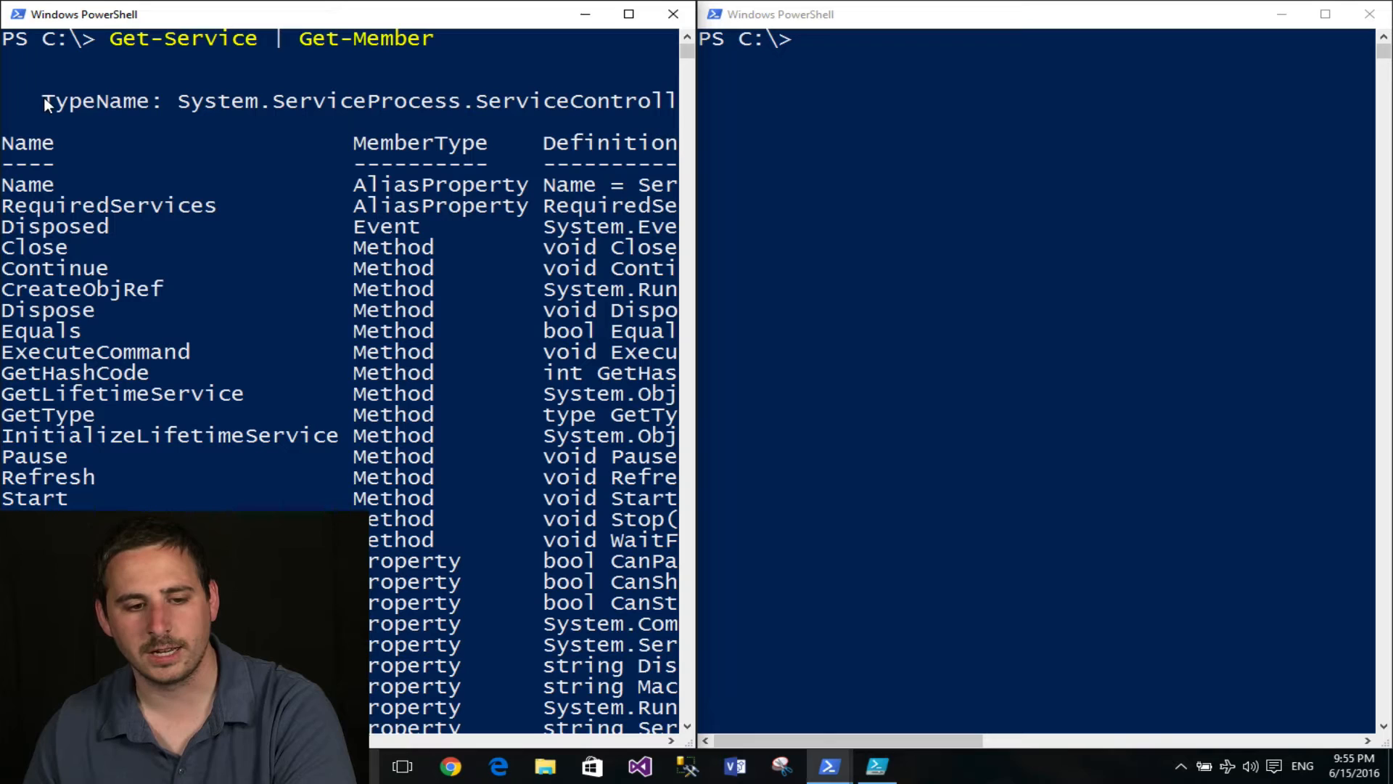
pyautogui.moveTo(43, 101); pyautogui.dragTo(144, 110)
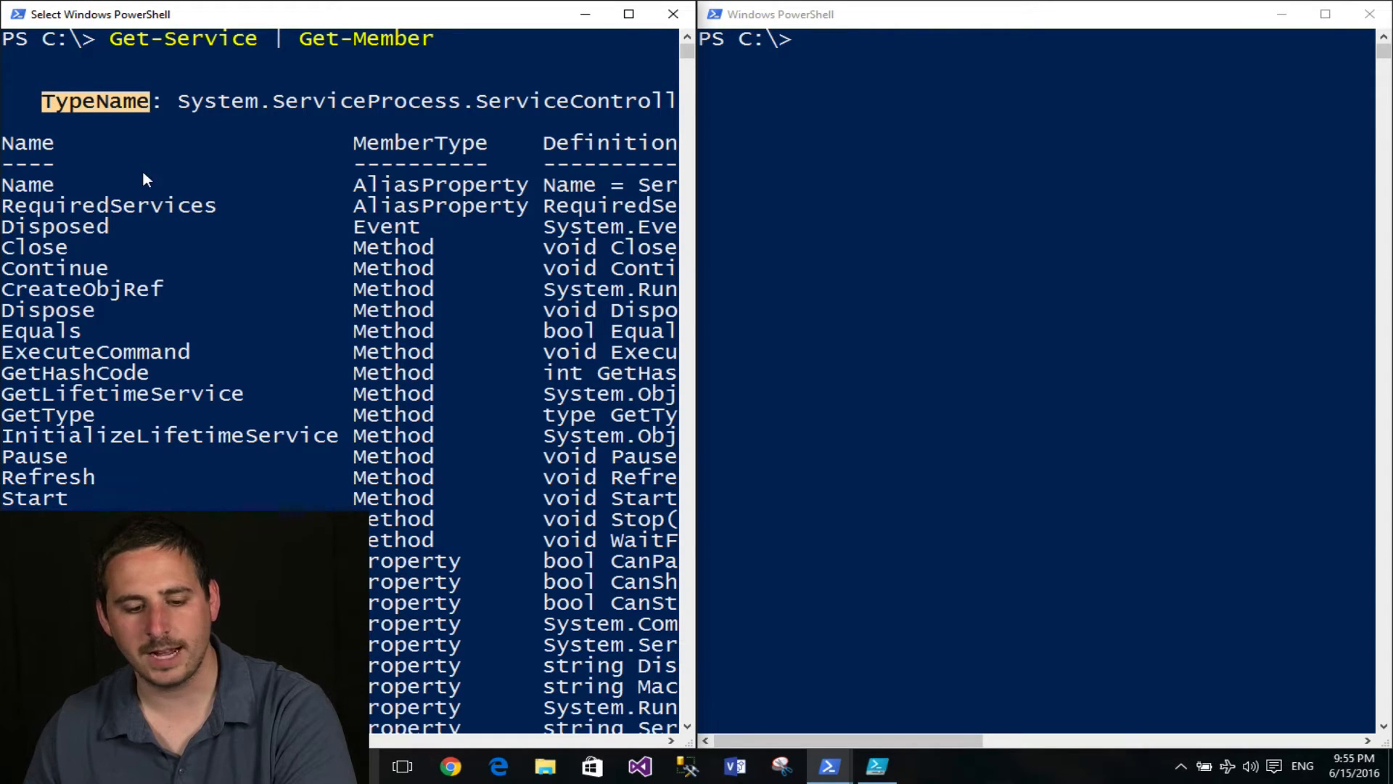
pyautogui.hscroll(2, 653, 163)
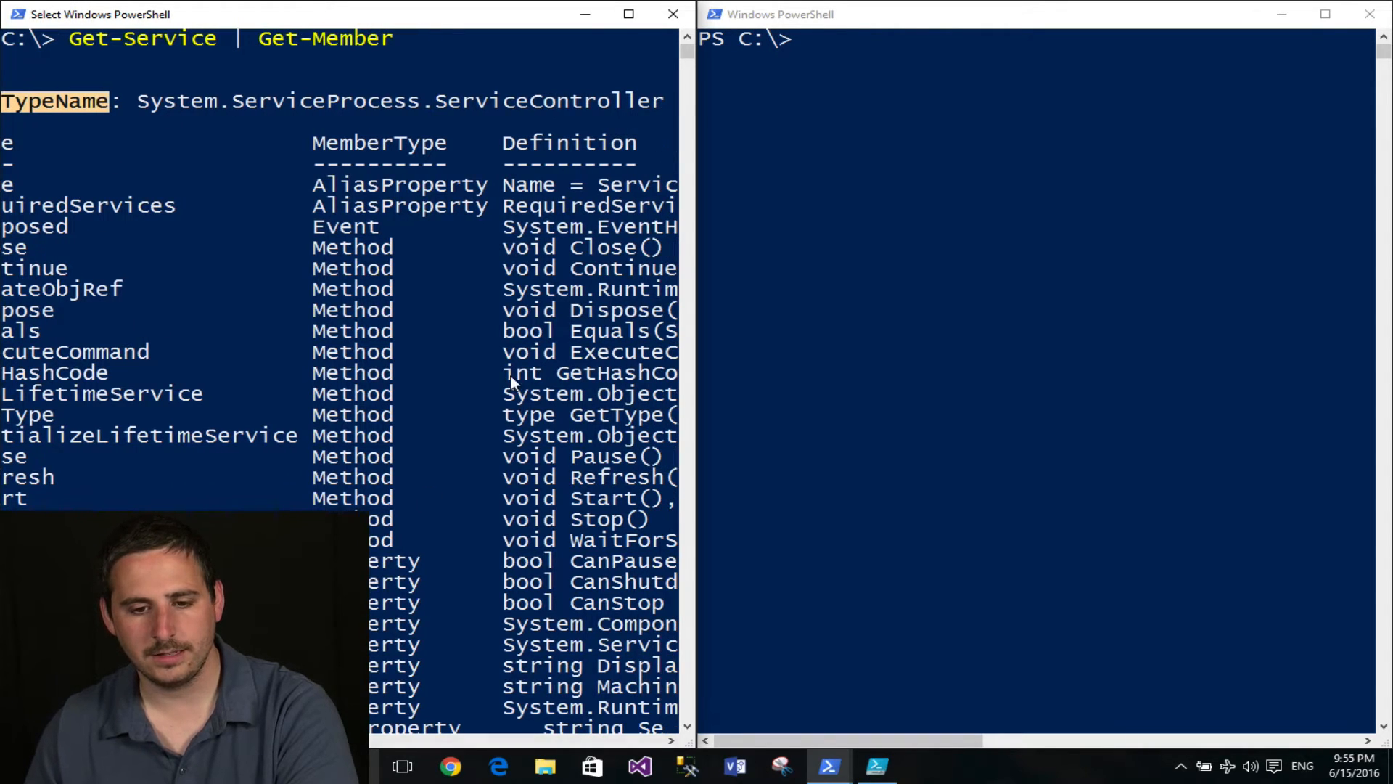
pyautogui.moveTo(657, 103)
pyautogui.mouseDown()
pyautogui.moveTo(183, 106)
pyautogui.moveTo(448, 114)
pyautogui.mouseUp()
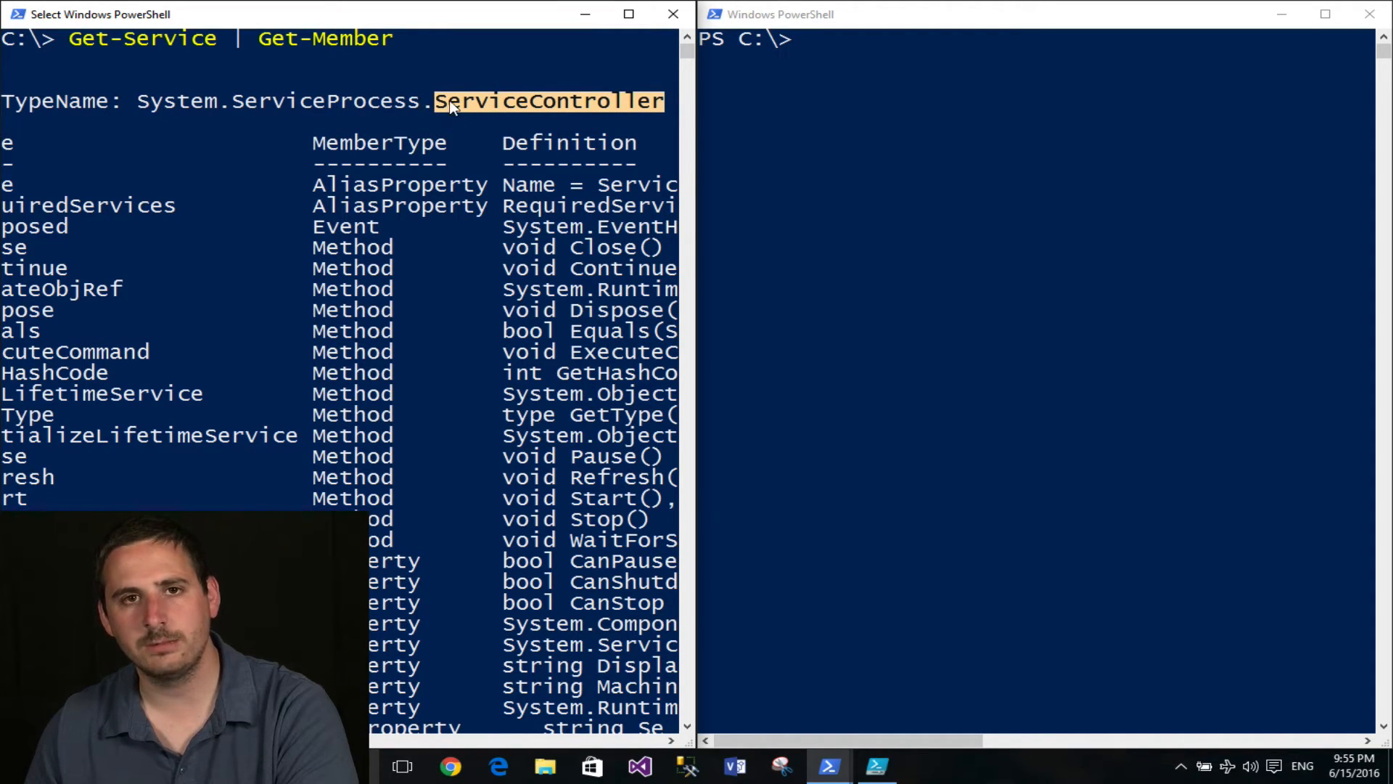
# - Run help Start-Service -Full in the right console to show its complete help
pyautogui.click(813, 40)
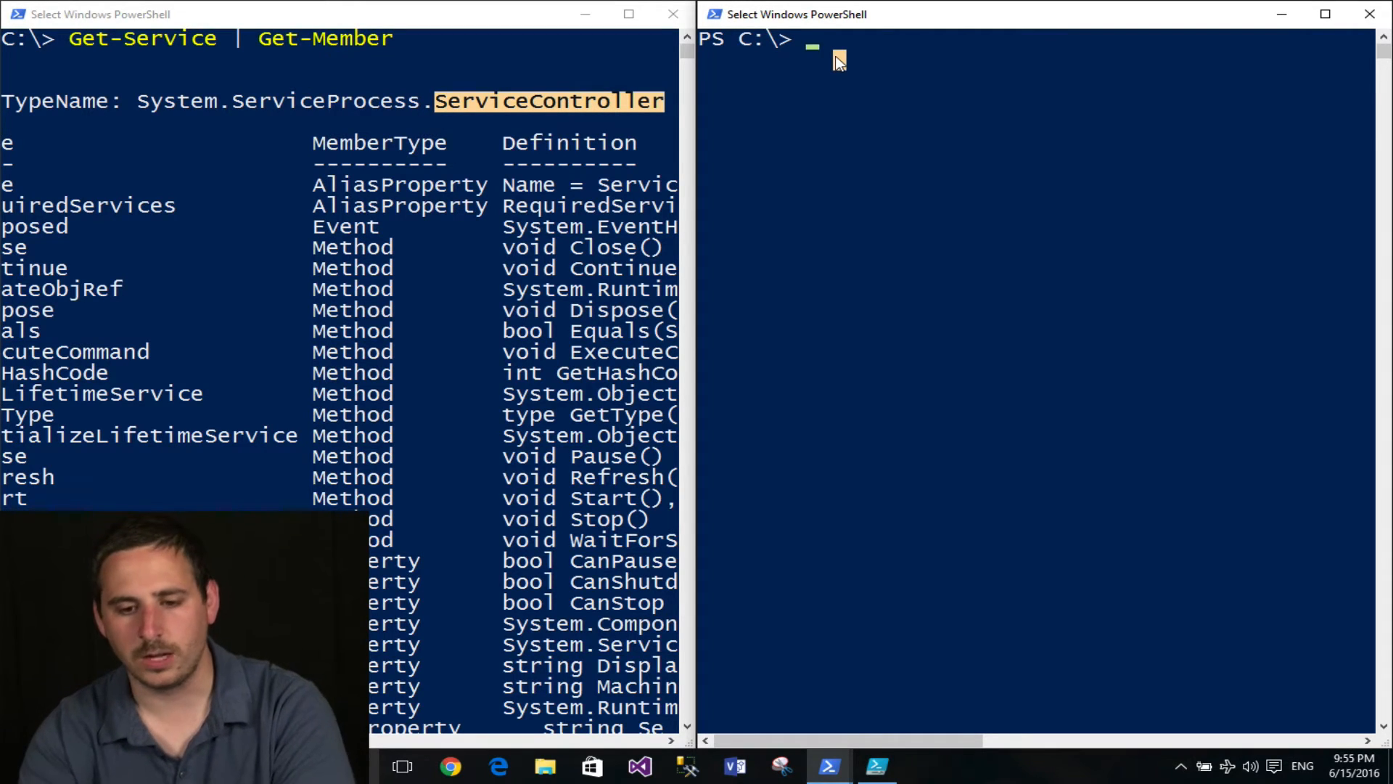
pyautogui.write('help')
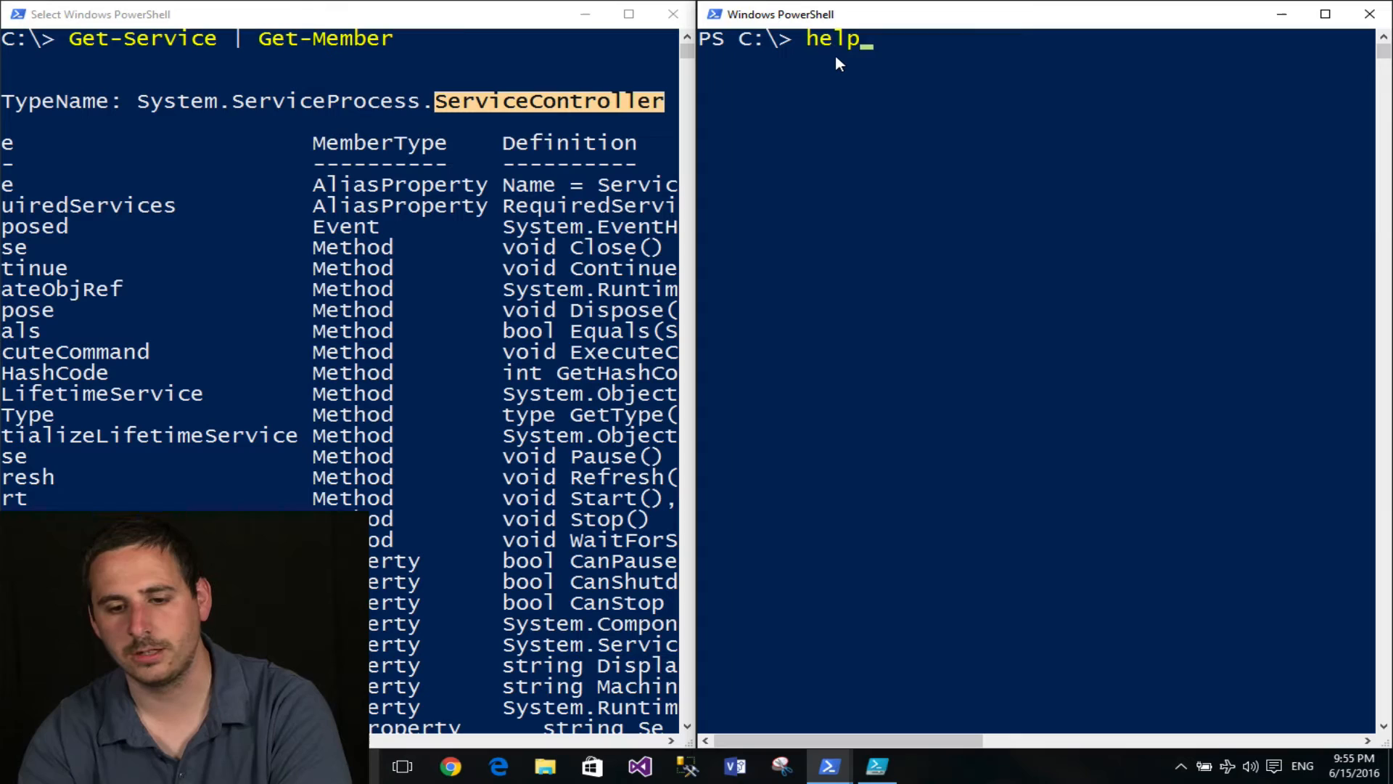
pyautogui.write(' start')
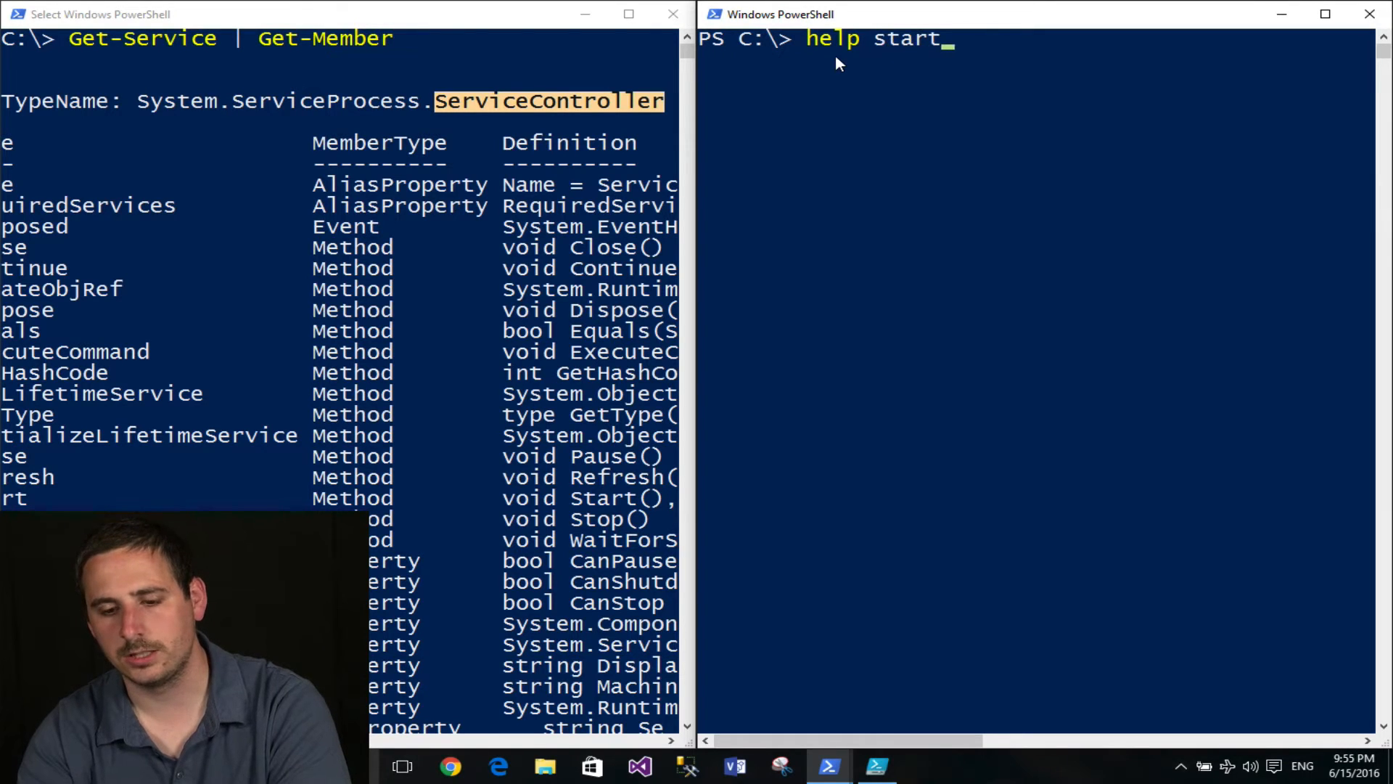
pyautogui.write('-ser')
pyautogui.press('Tab')
pyautogui.write('-f')
pyautogui.press('Tab')
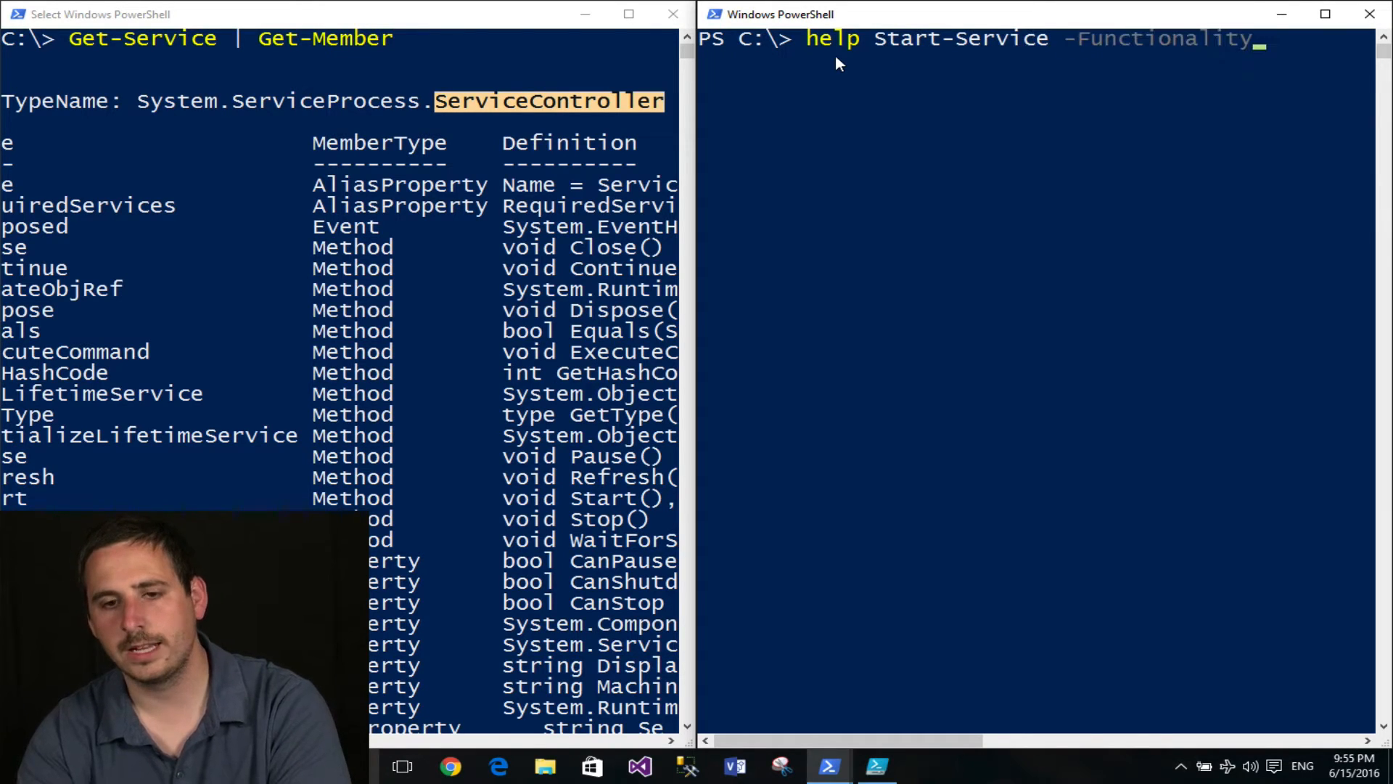
pyautogui.press('Tab')
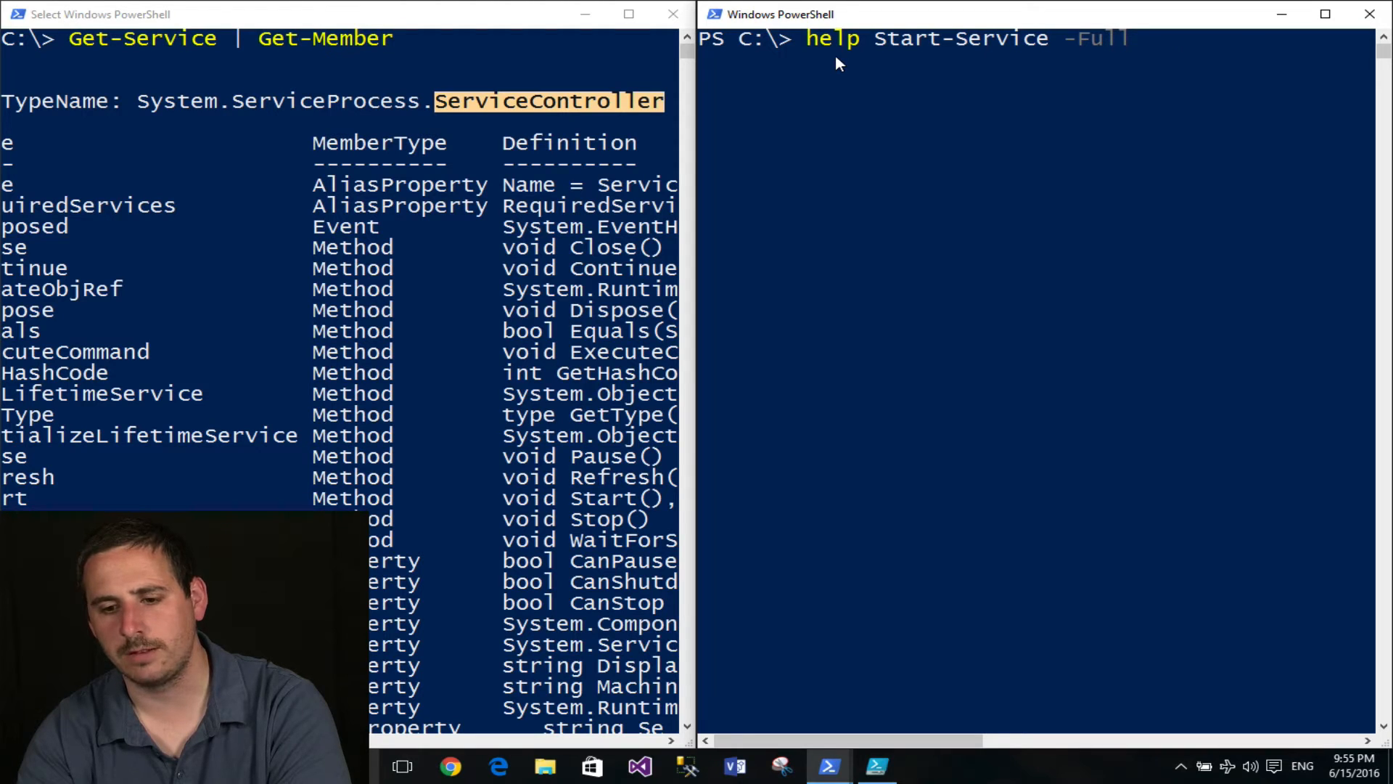
pyautogui.press('Return')
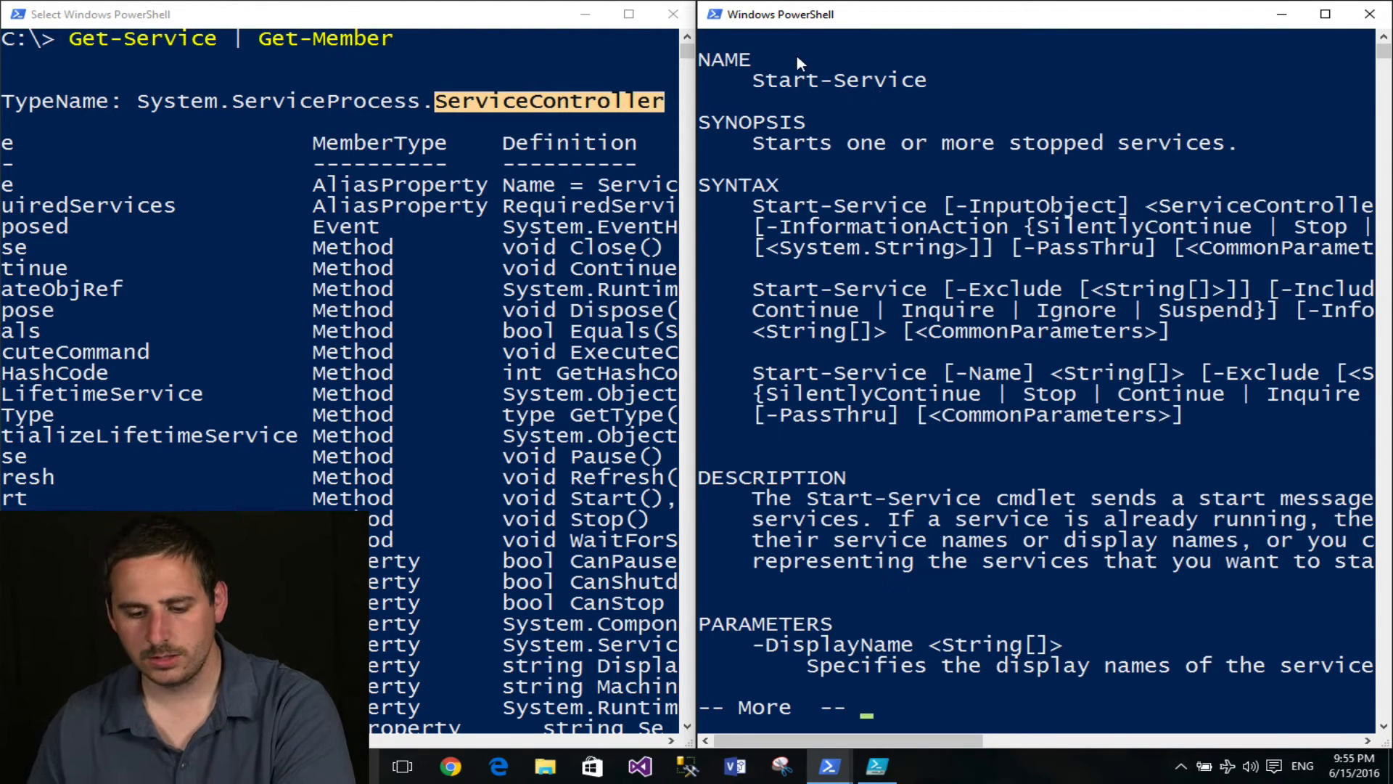
# - Page the Start-Service help past PARAMETERS, highlighting 'Accept pipeline input false', toward -InputObject and -Name
pyautogui.moveTo(700, 623); pyautogui.dragTo(814, 630)
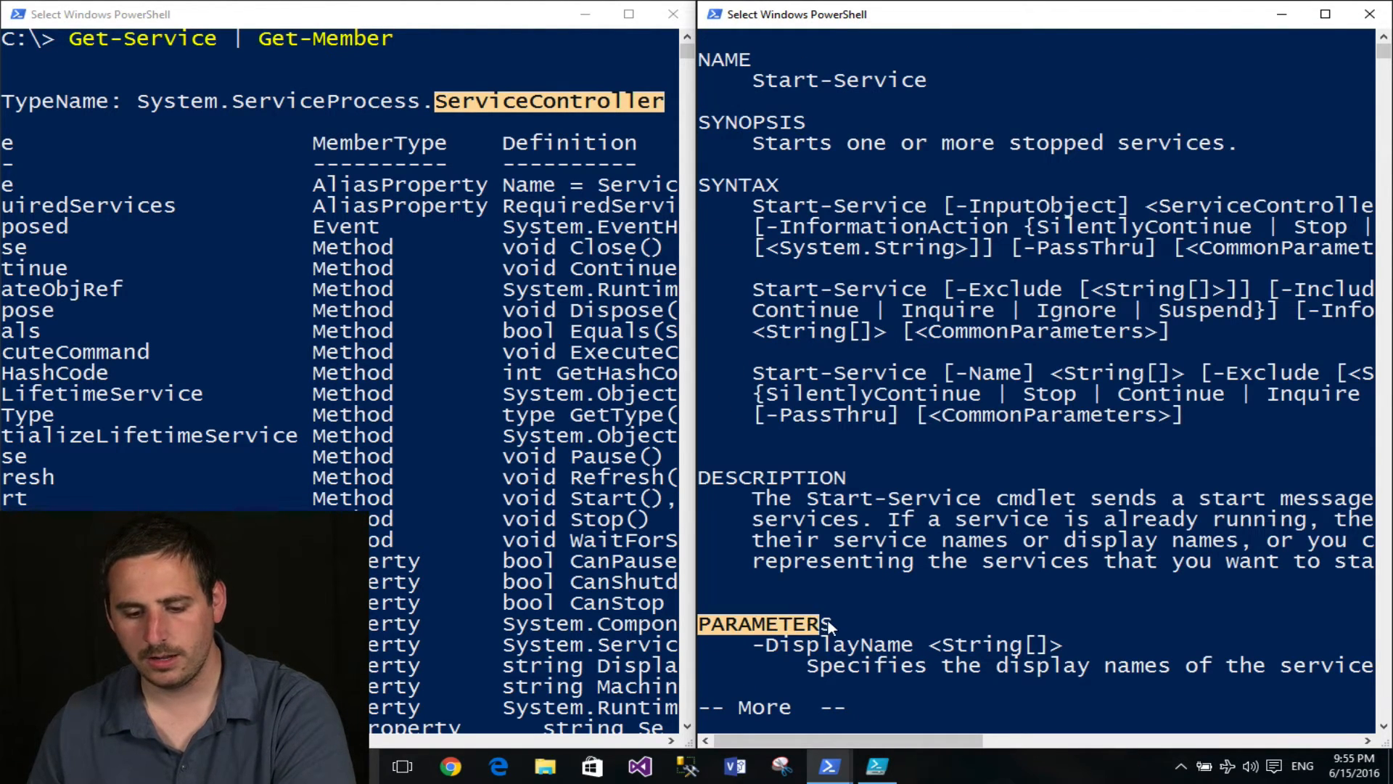
pyautogui.press('space')
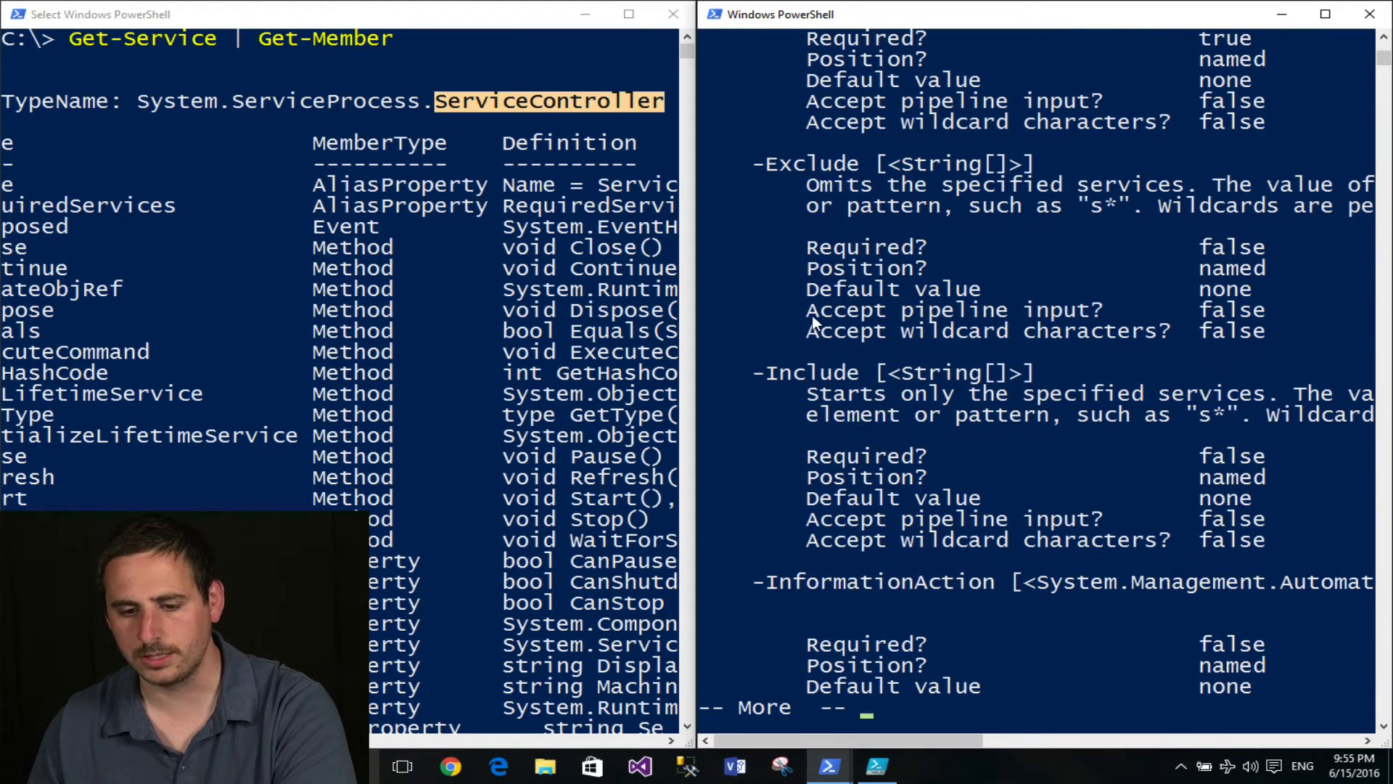
pyautogui.moveTo(808, 314); pyautogui.dragTo(1091, 312)
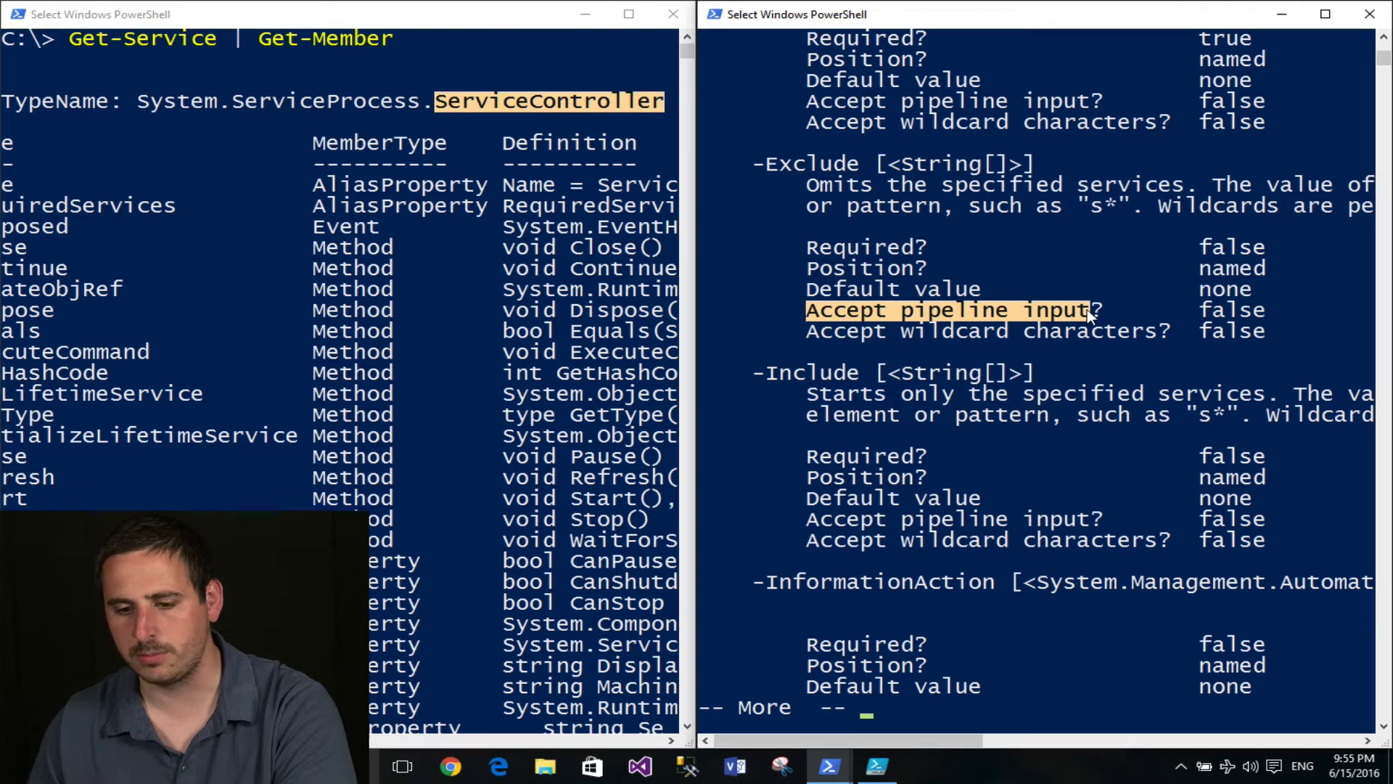
pyautogui.moveTo(1265, 310); pyautogui.dragTo(1203, 312)
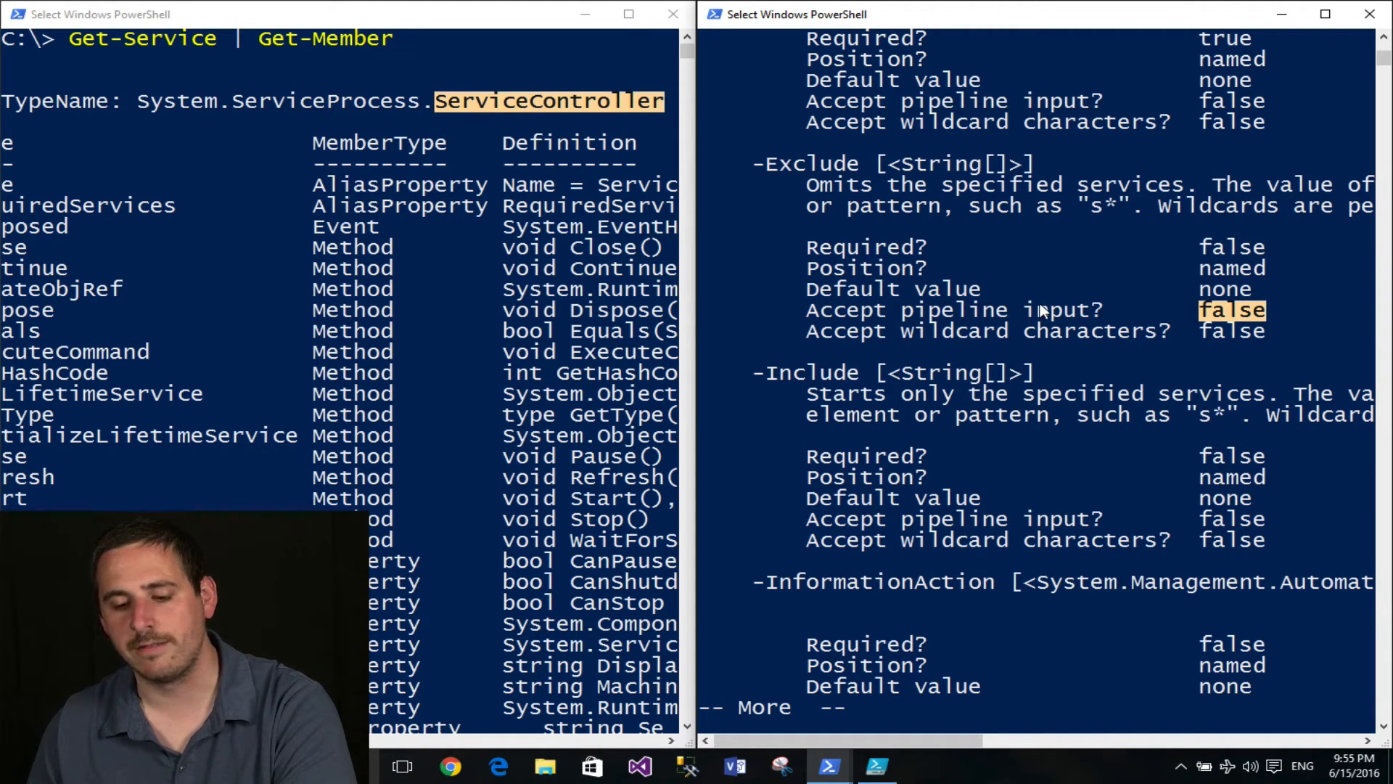
pyautogui.press('space')
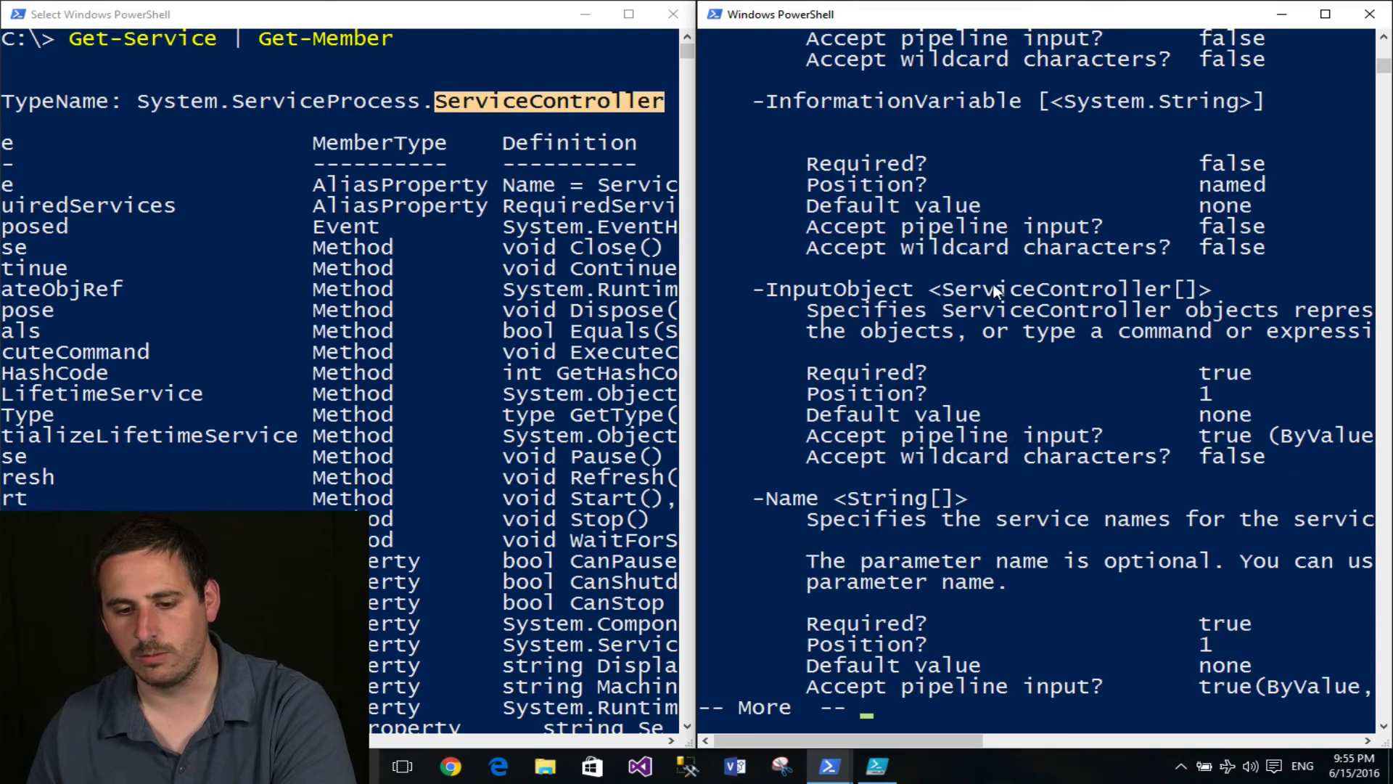
pyautogui.moveTo(767, 289); pyautogui.dragTo(914, 292)
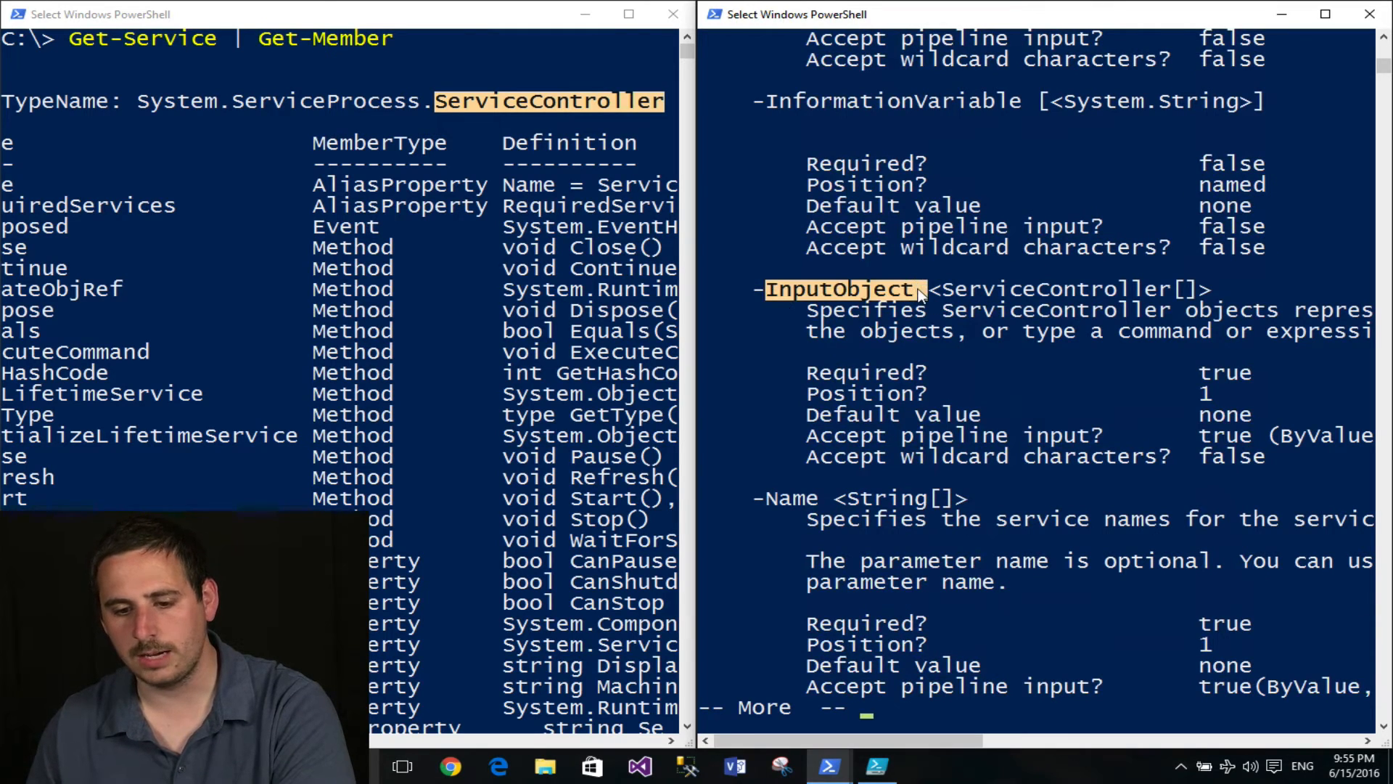
pyautogui.moveTo(821, 436); pyautogui.dragTo(1187, 428)
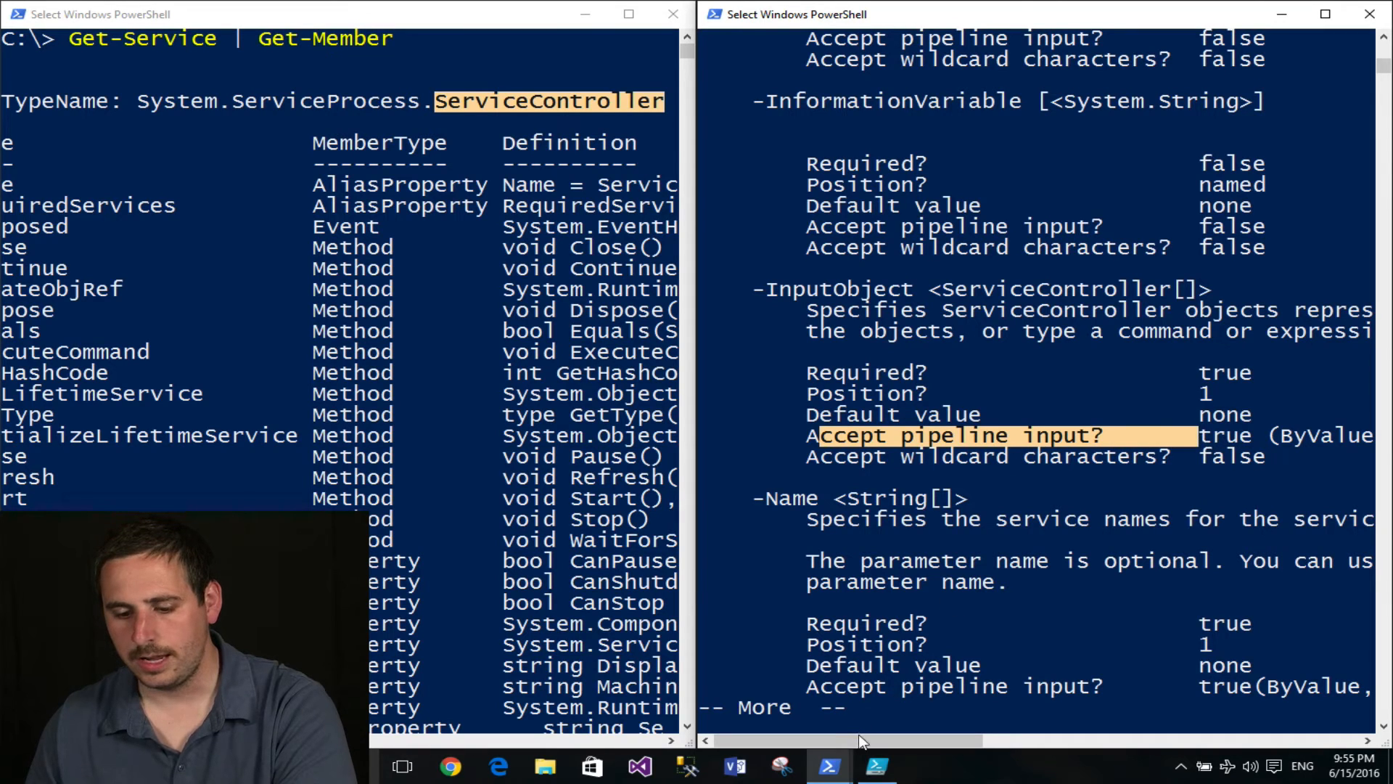
pyautogui.moveTo(871, 742); pyautogui.dragTo(903, 743)
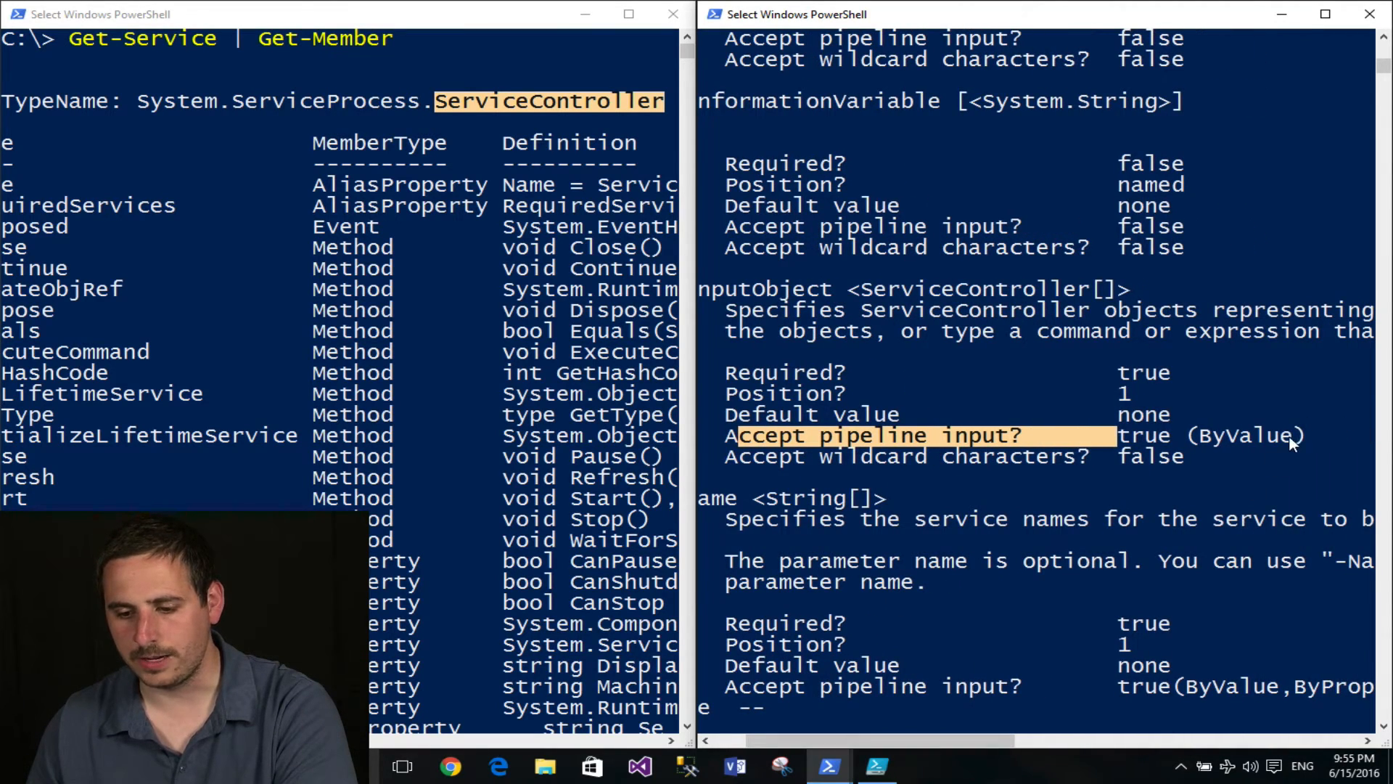
pyautogui.moveTo(1296, 437); pyautogui.dragTo(1197, 436)
pyautogui.click(1217, 438)
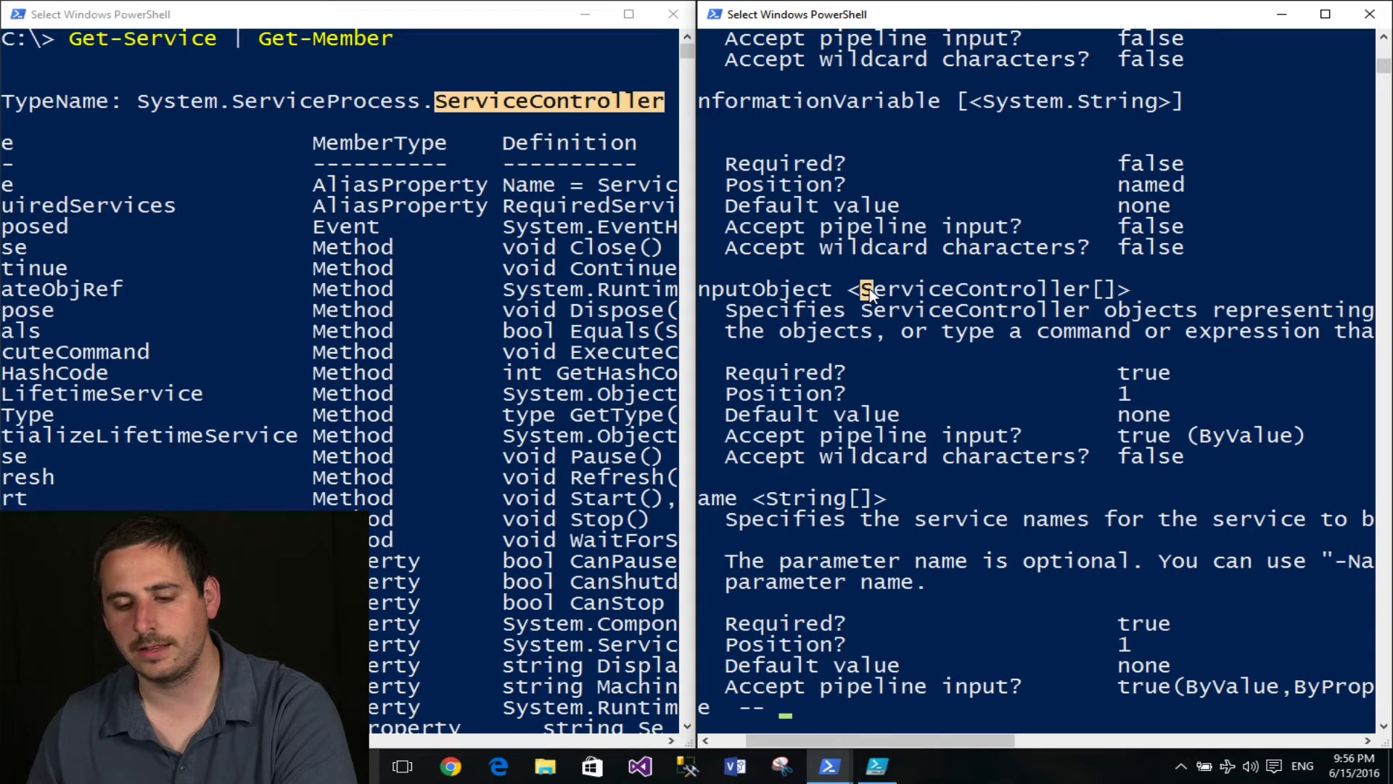
pyautogui.moveTo(862, 289); pyautogui.dragTo(1088, 294)
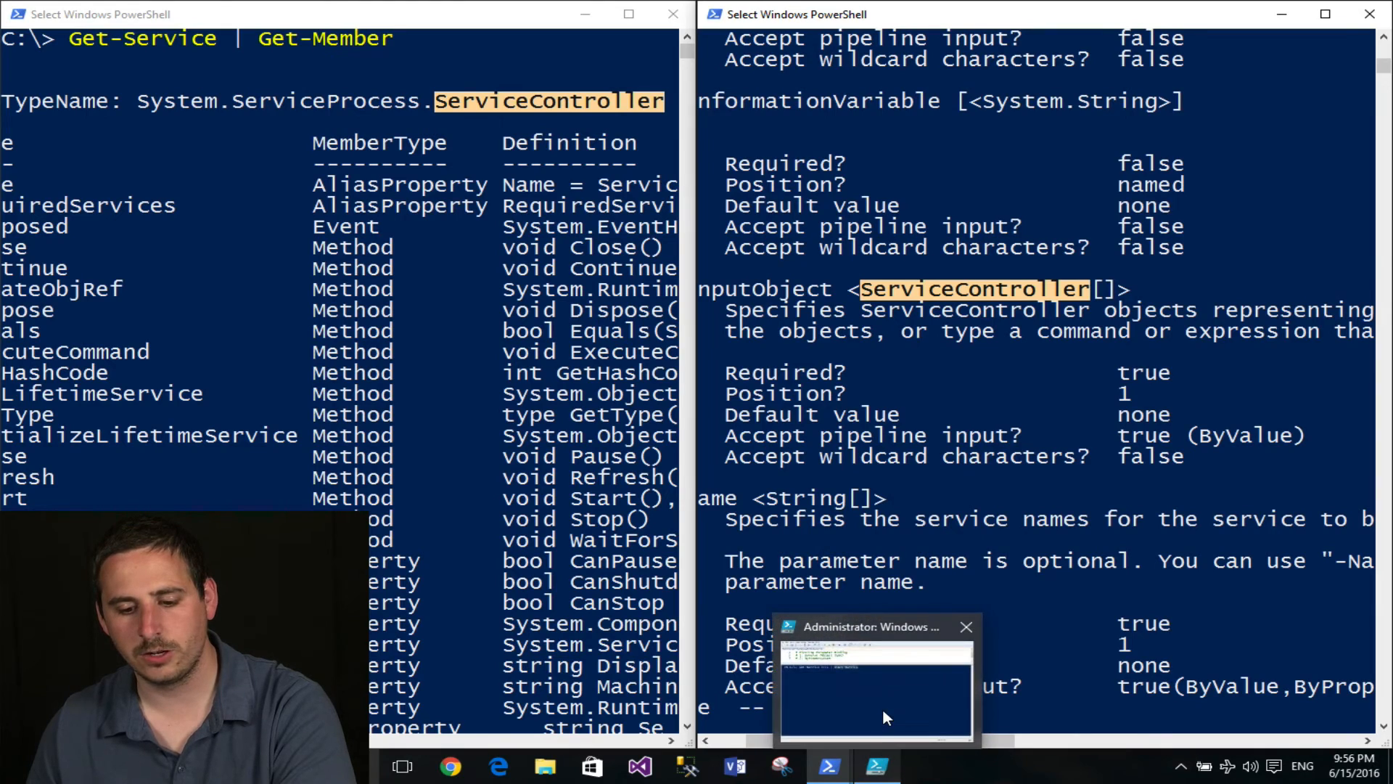
# - Switch to the PowerShell ISE holding the unrun Get-Service bits | Start-Service command
pyautogui.click(875, 768)
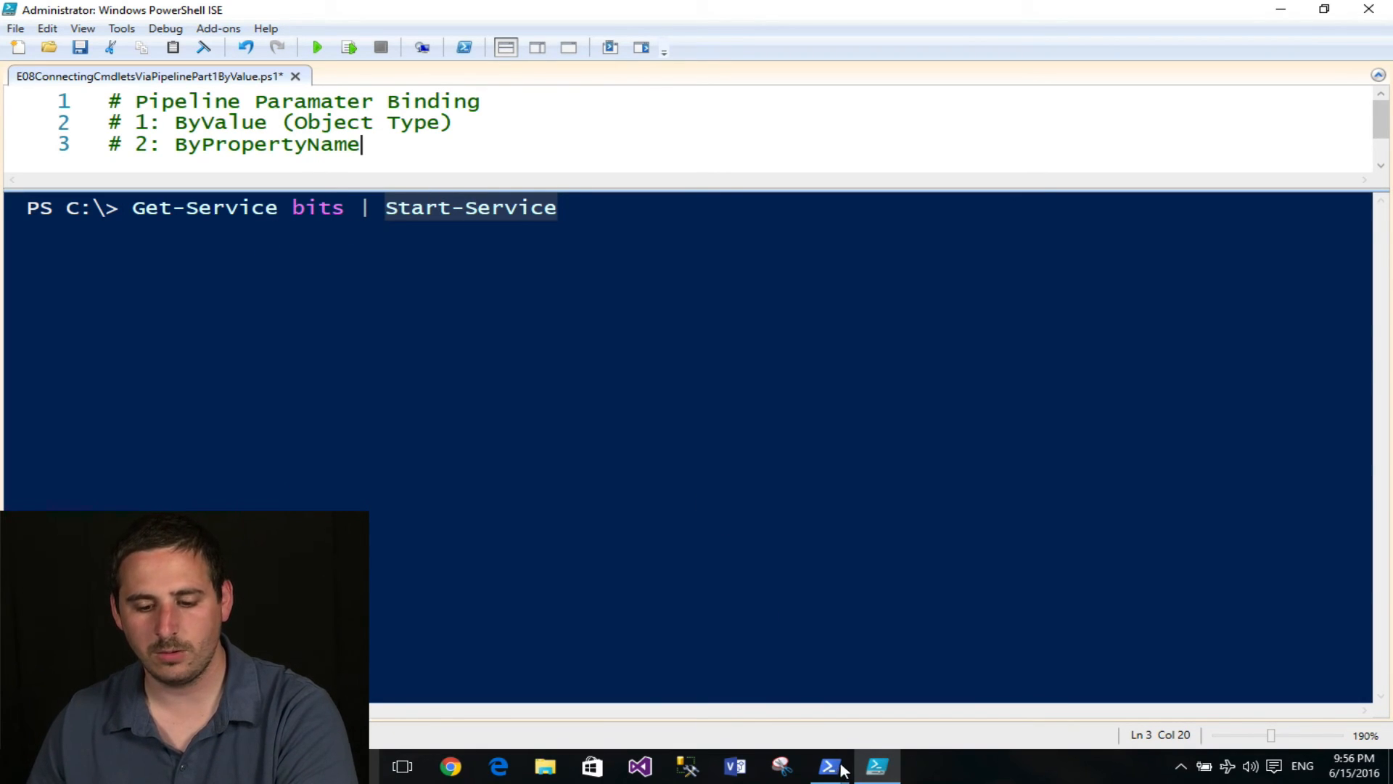
# - Bring the help console back and highlight that -Name is a String accepting pipeline input ByValue
pyautogui.moveTo(829, 766)
pyautogui.click(878, 711)
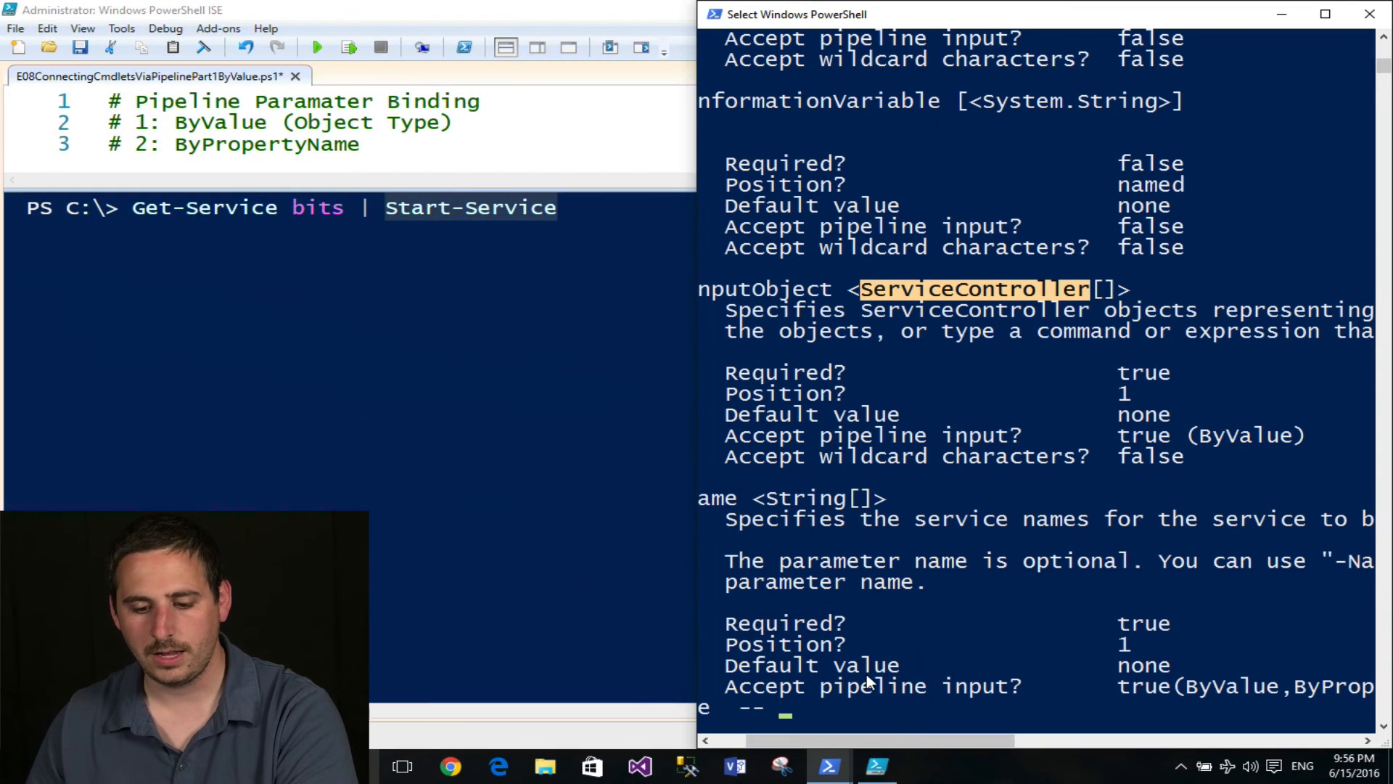
pyautogui.moveTo(897, 740)
pyautogui.mouseDown()
pyautogui.moveTo(828, 740)
pyautogui.moveTo(920, 739)
pyautogui.mouseUp()
pyautogui.scroll(-3, 885, 619)
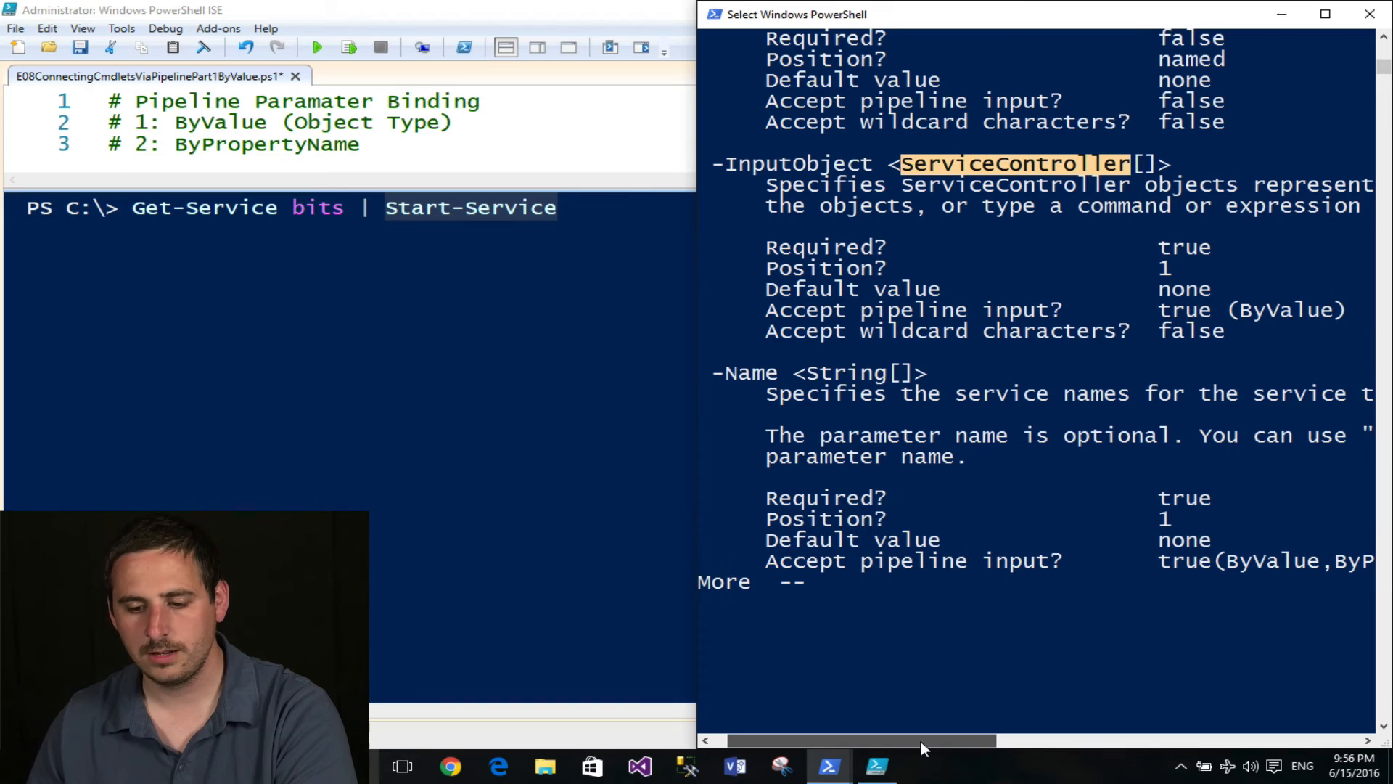
pyautogui.moveTo(1226, 561); pyautogui.dragTo(1319, 561)
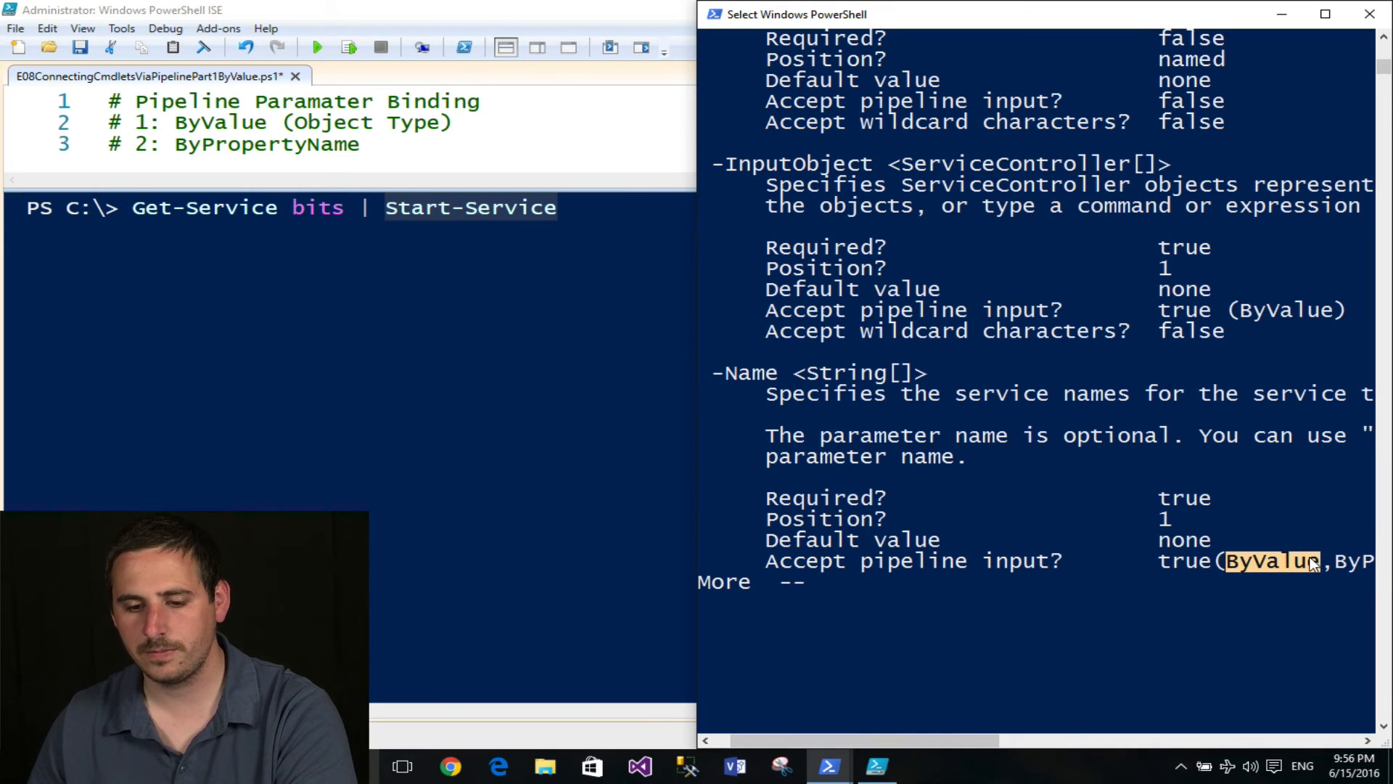
pyautogui.moveTo(808, 372); pyautogui.dragTo(895, 376)
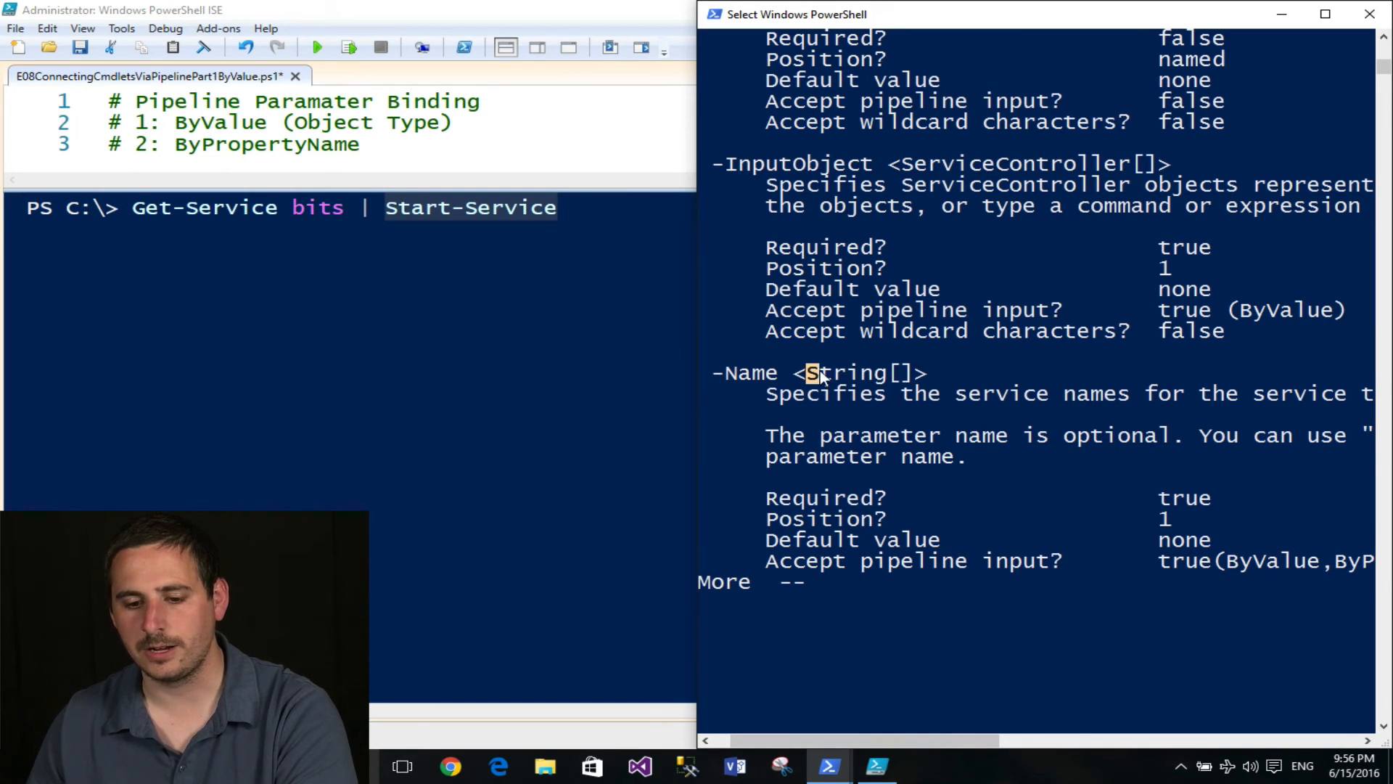
# - Replace the Get-Service bits part of the ISE command with the string "bits" piped into Start-Service
pyautogui.click(530, 313)
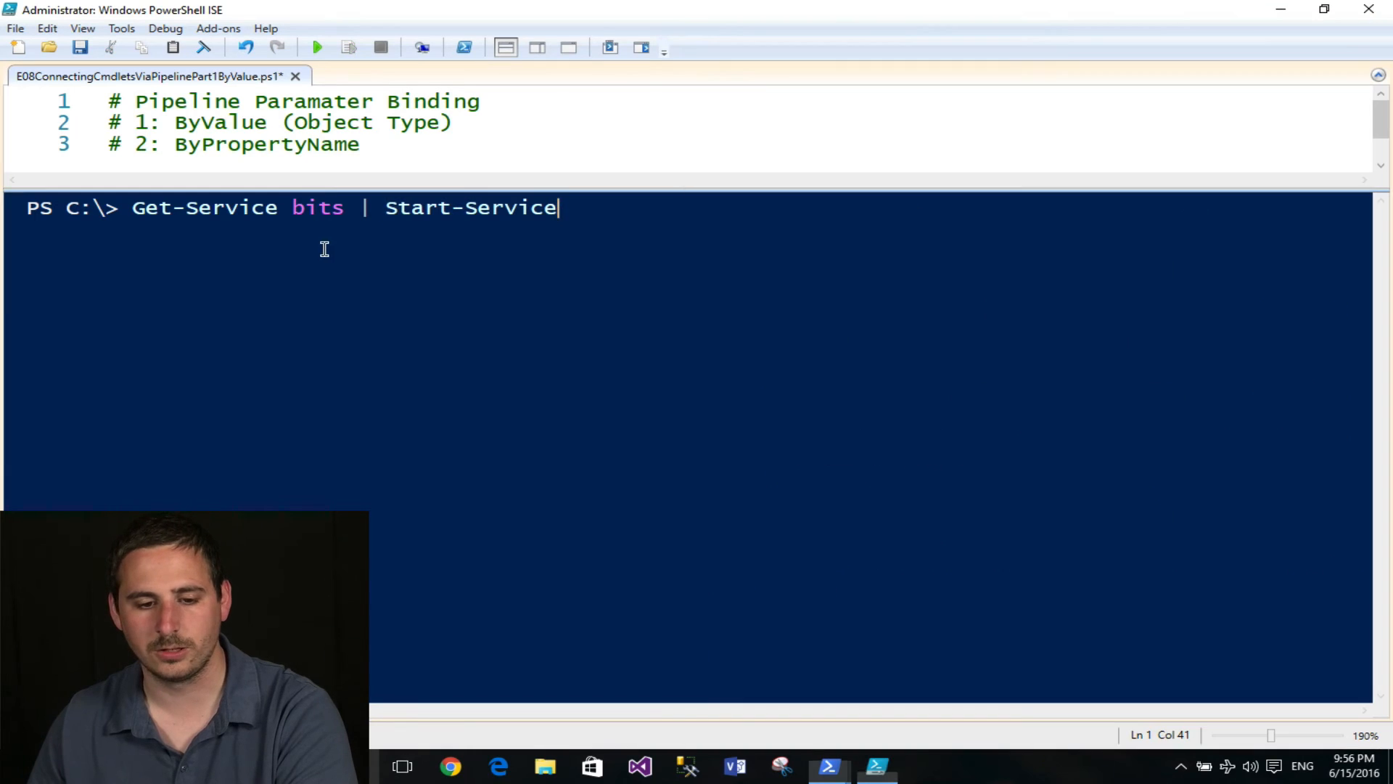
pyautogui.moveTo(346, 210); pyautogui.dragTo(318, 209)
pyautogui.moveTo(232, 210); pyautogui.dragTo(130, 211)
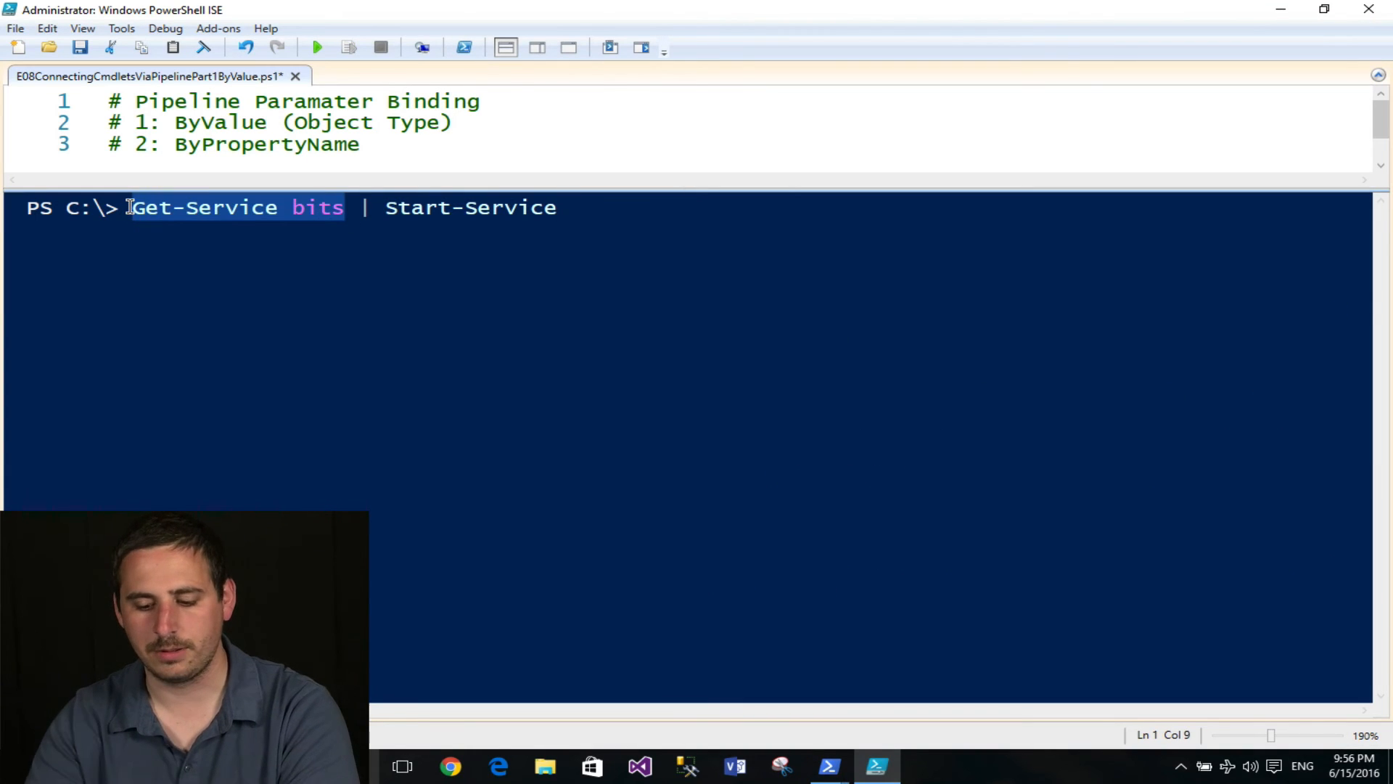
pyautogui.write('"bits"')
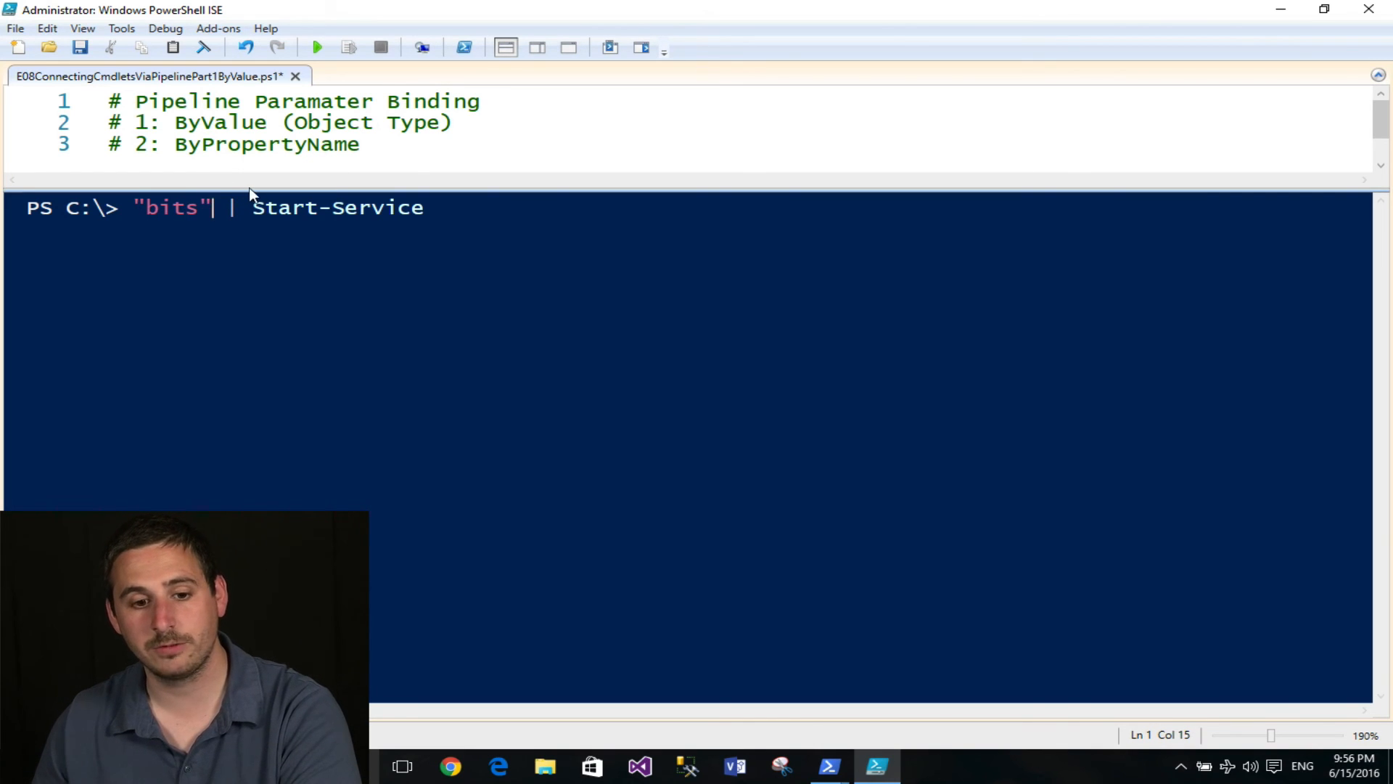
pyautogui.moveTo(254, 208); pyautogui.dragTo(416, 208)
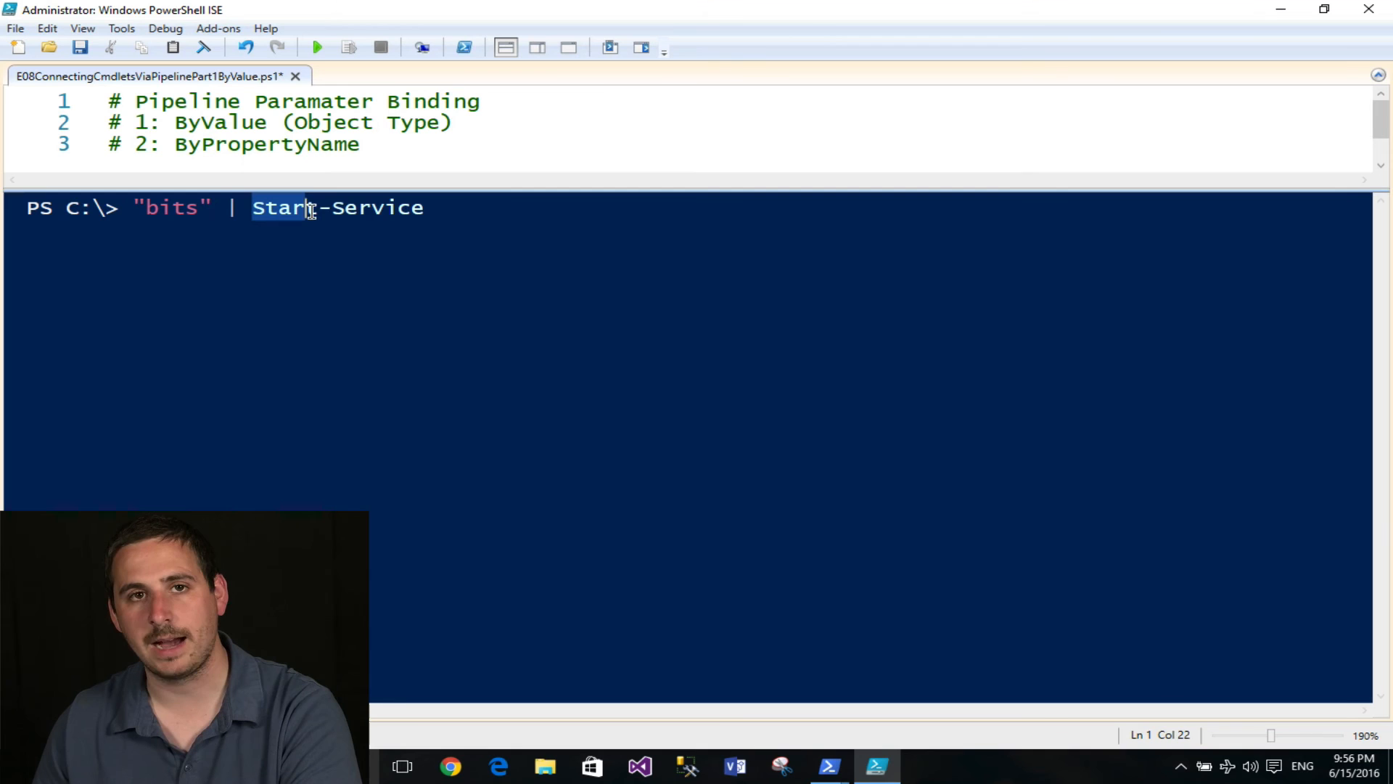
pyautogui.click(476, 209)
pyautogui.write('-V')
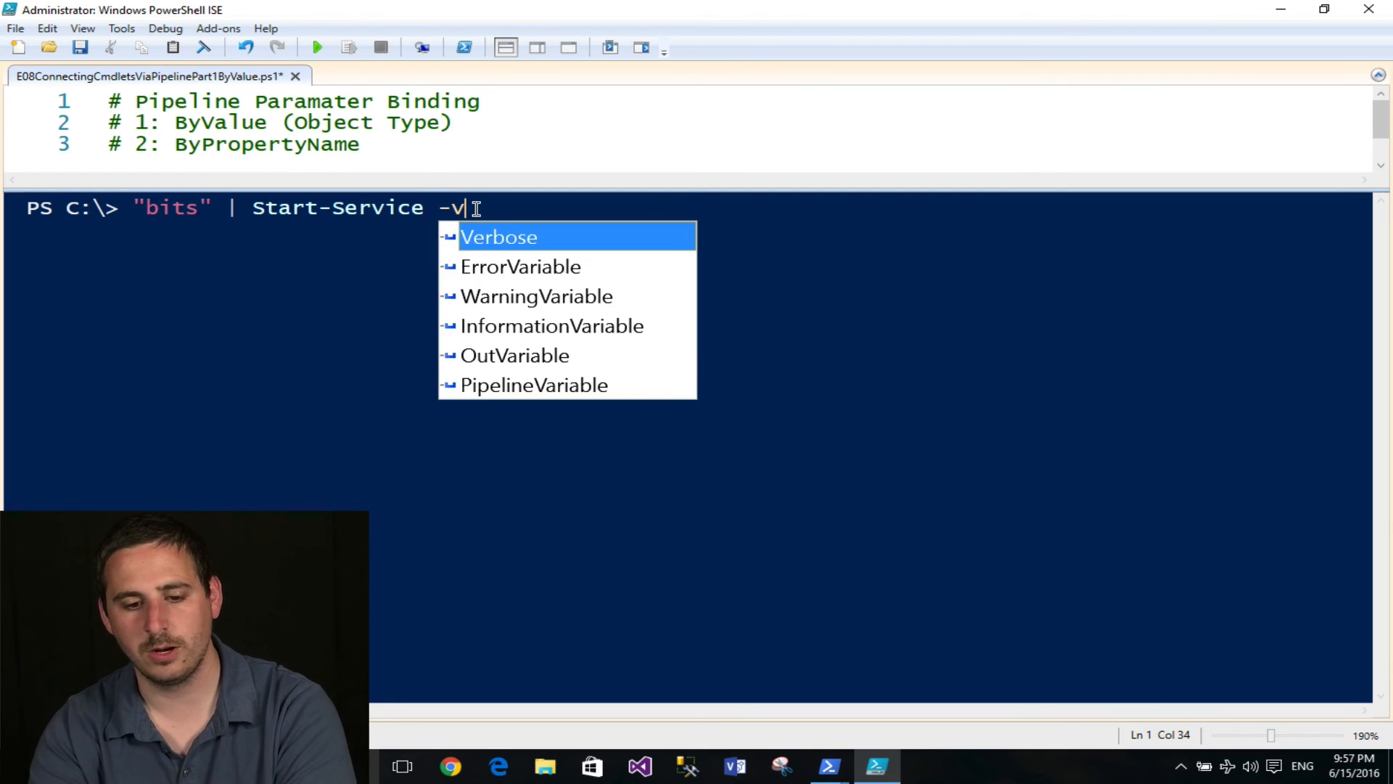
# - Add -Verbose and run "bits" | Start-Service, starting the Background Intelligent Transfer Service
pyautogui.press('Tab')
pyautogui.press('Return')
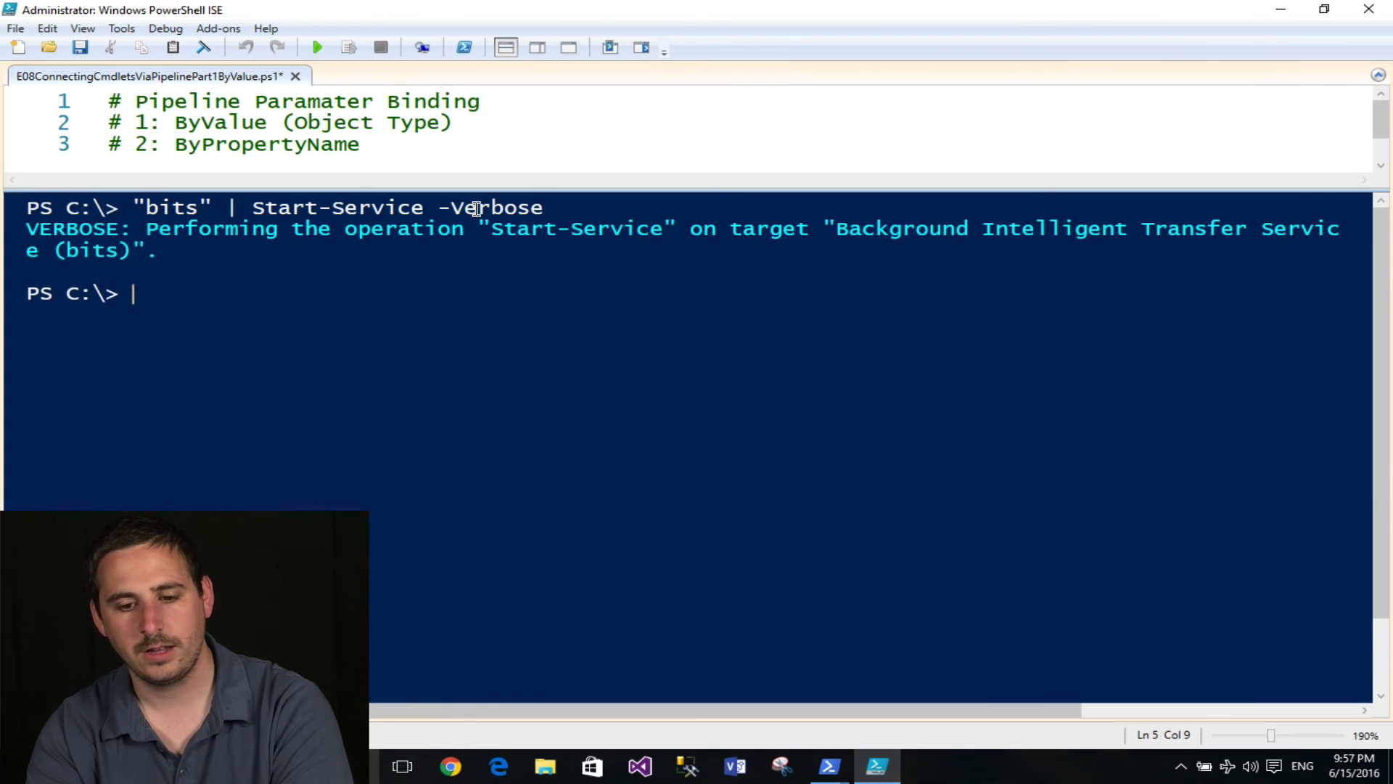